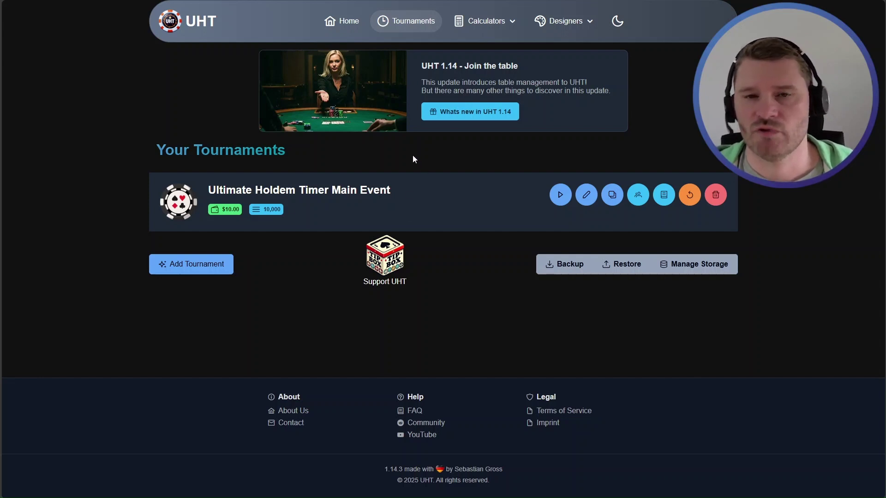
# Open the Display Designer and split the empty design area horizontally into two containers.
pyautogui.click(565, 21)
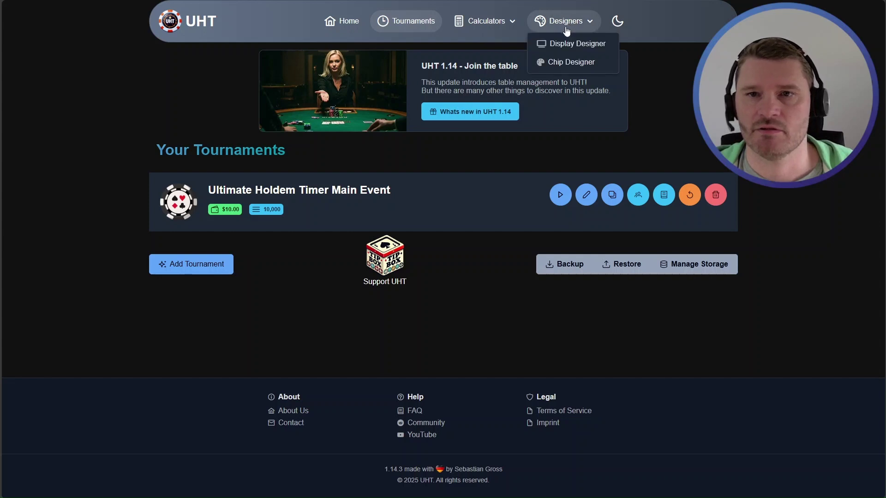
pyautogui.click(571, 45)
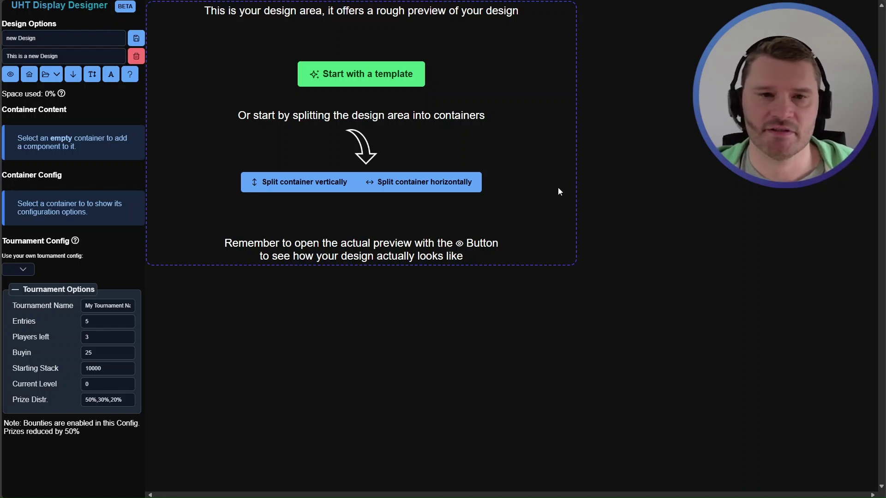
pyautogui.click(427, 182)
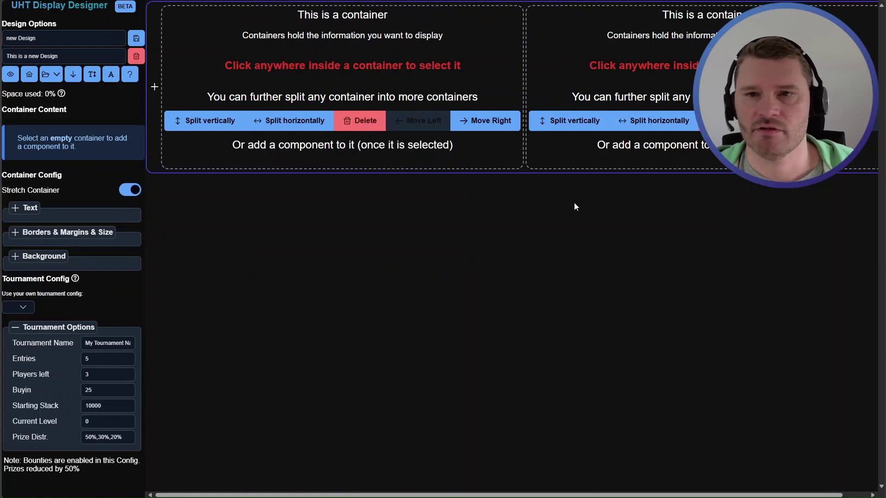
# Split the right-hand container vertically and extend it to four stacked containers.
pyautogui.click(566, 121)
pyautogui.click(349, 139)
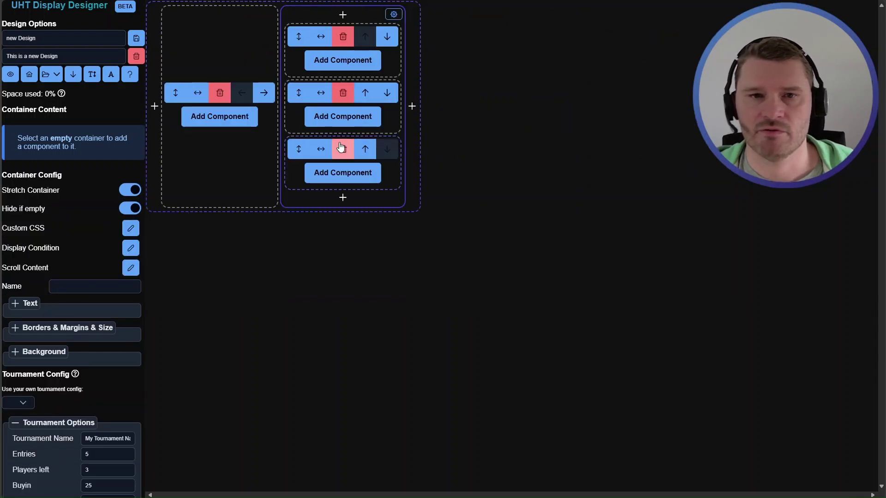
pyautogui.click(343, 197)
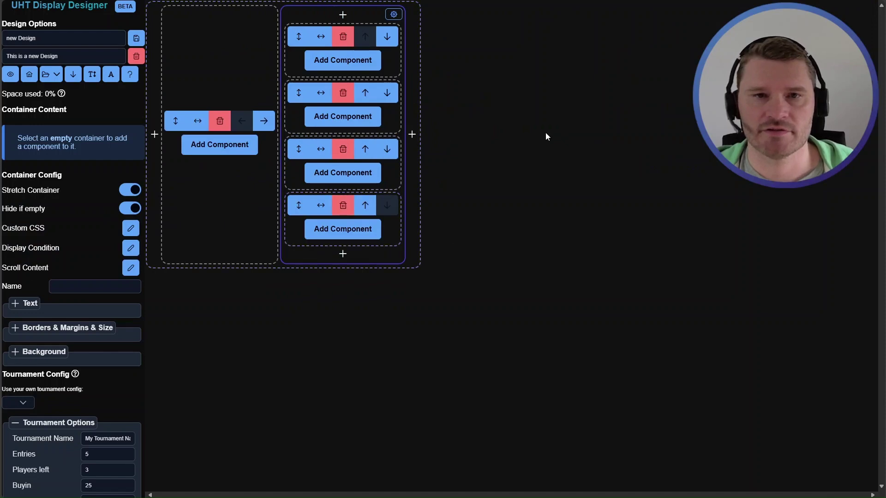
# Add the Current Level component to the first stacked container and the main level timer to the second.
pyautogui.click(359, 63)
pyautogui.click(364, 78)
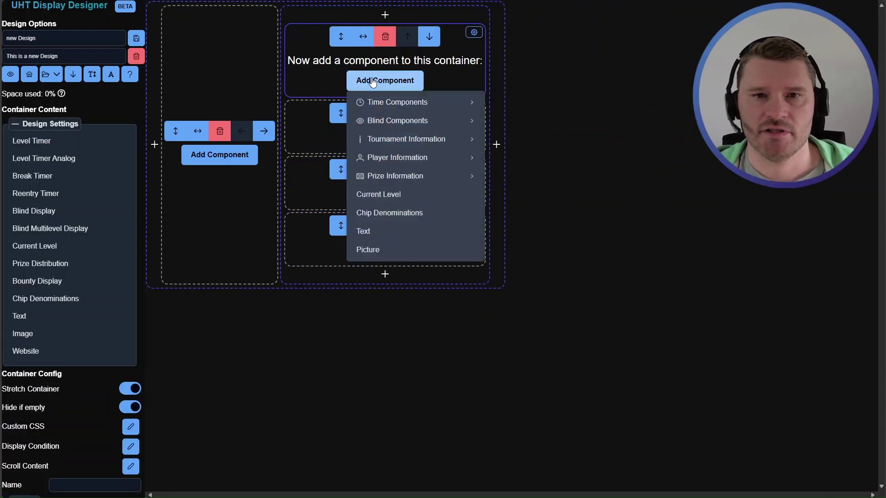
pyautogui.click(398, 193)
pyautogui.click(352, 115)
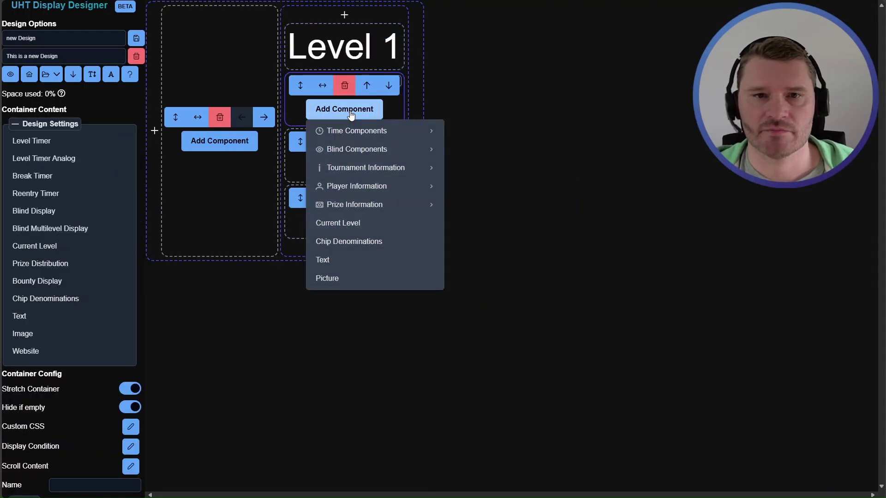
pyautogui.moveTo(335, 134)
pyautogui.click(494, 138)
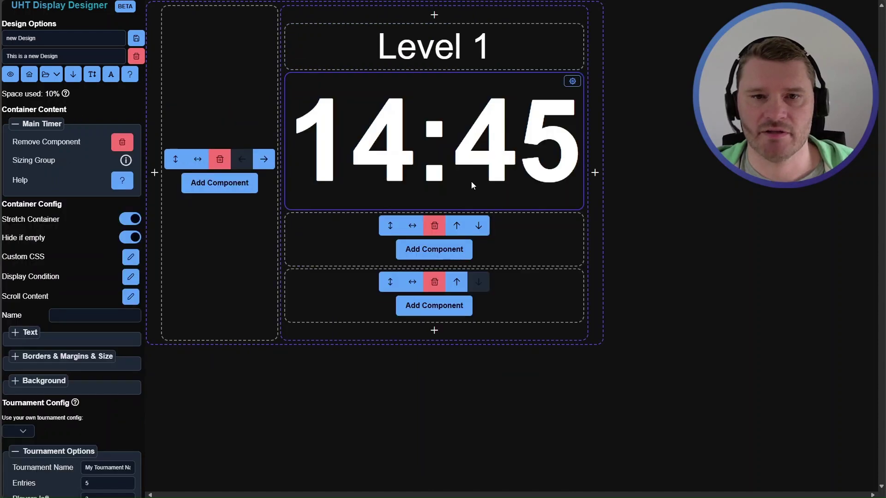
# Add the Blind Display (Current Level) component to the third stacked container.
pyautogui.click(428, 252)
pyautogui.moveTo(429, 273)
pyautogui.moveTo(446, 291)
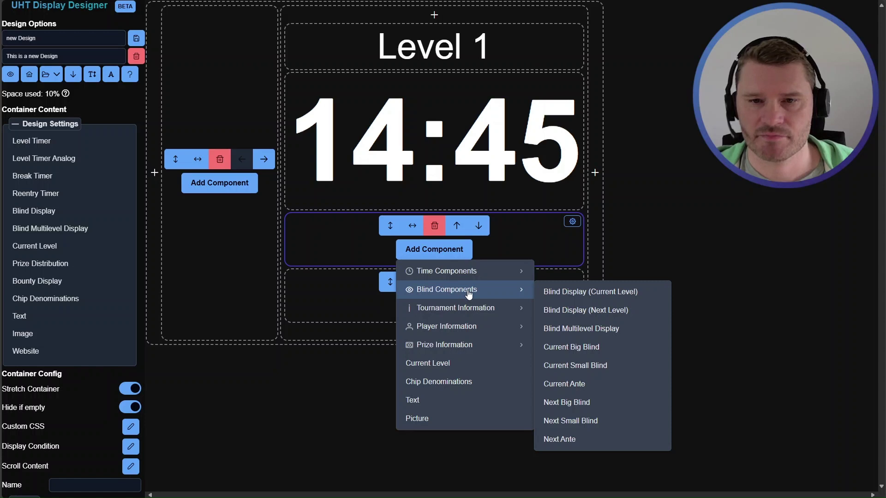
pyautogui.click(592, 292)
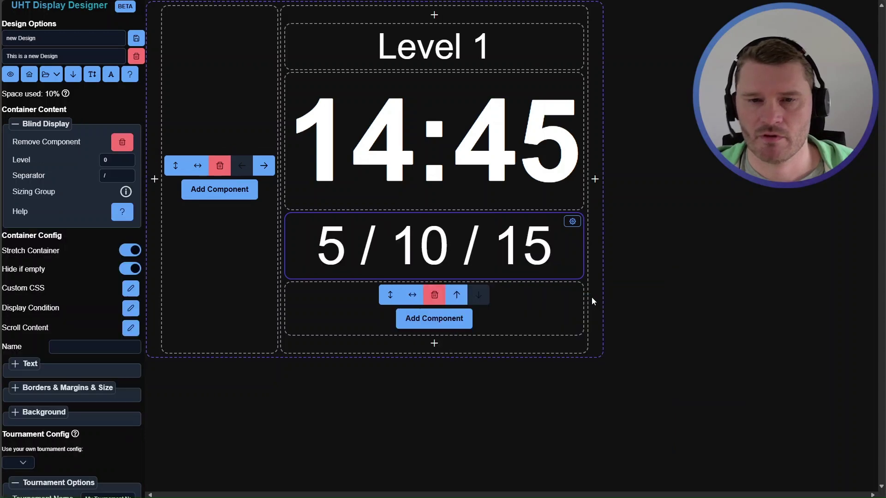
# Add the Buyin tournament information component to the fourth stacked container.
pyautogui.click(430, 325)
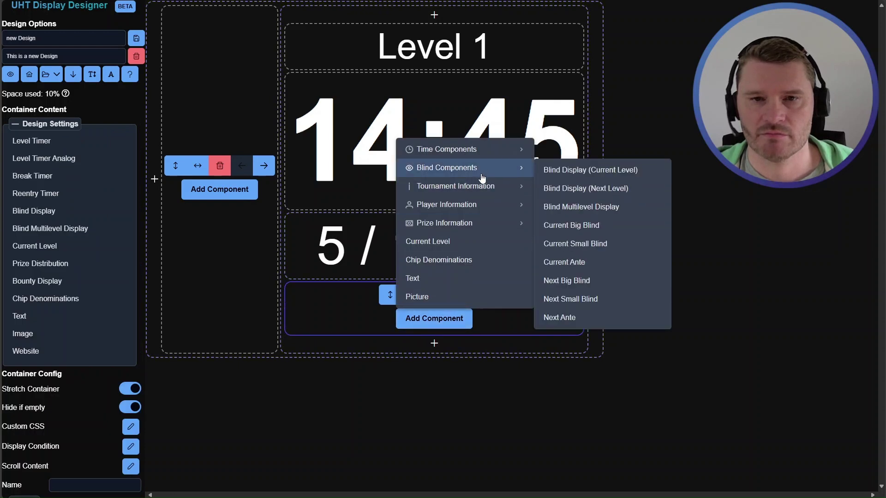
pyautogui.moveTo(493, 186)
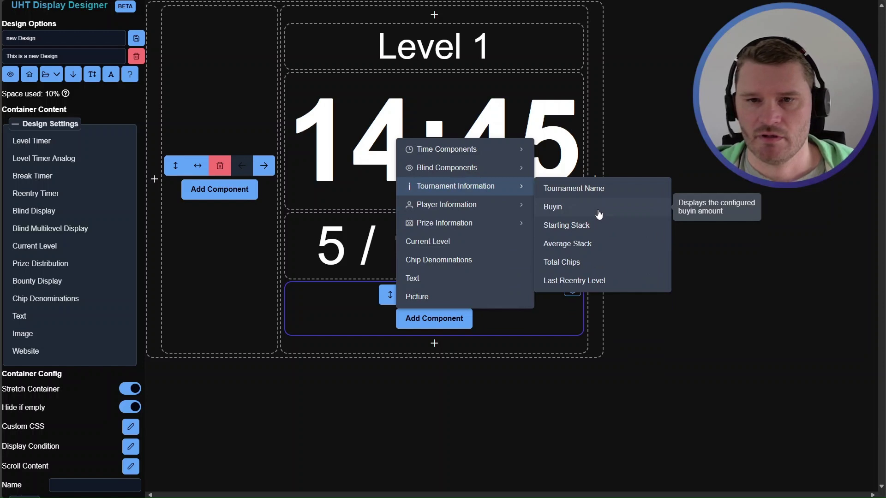
pyautogui.moveTo(476, 209)
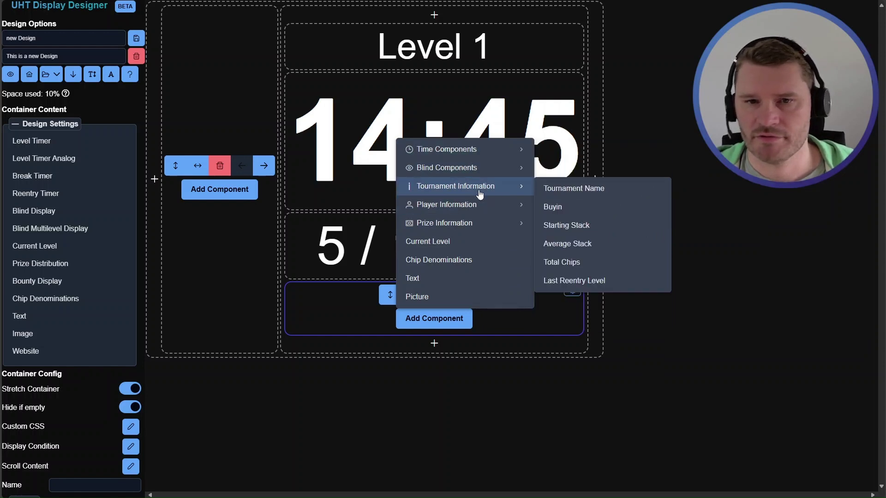
pyautogui.click(626, 229)
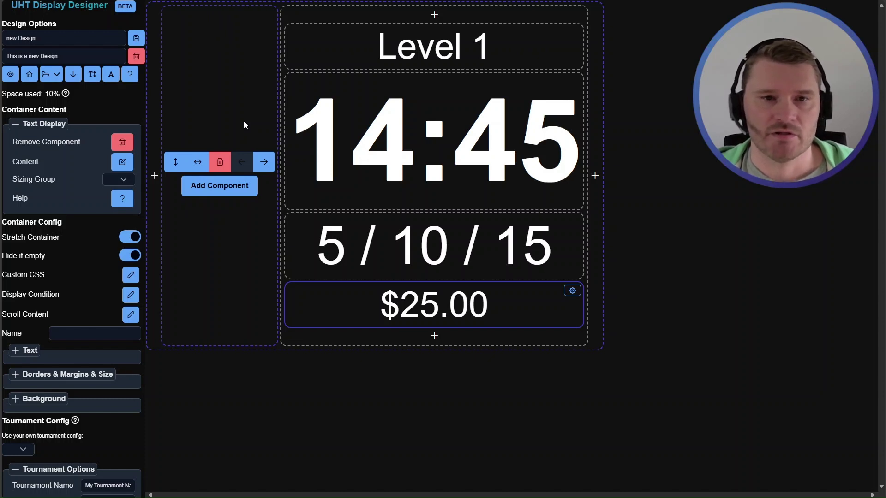
# Add a Website component to the empty left-hand container.
pyautogui.click(206, 231)
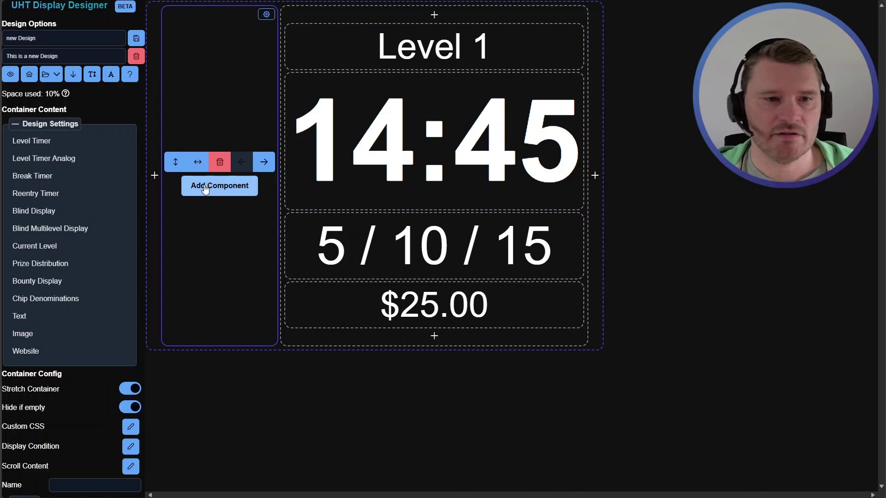
pyautogui.click(22, 355)
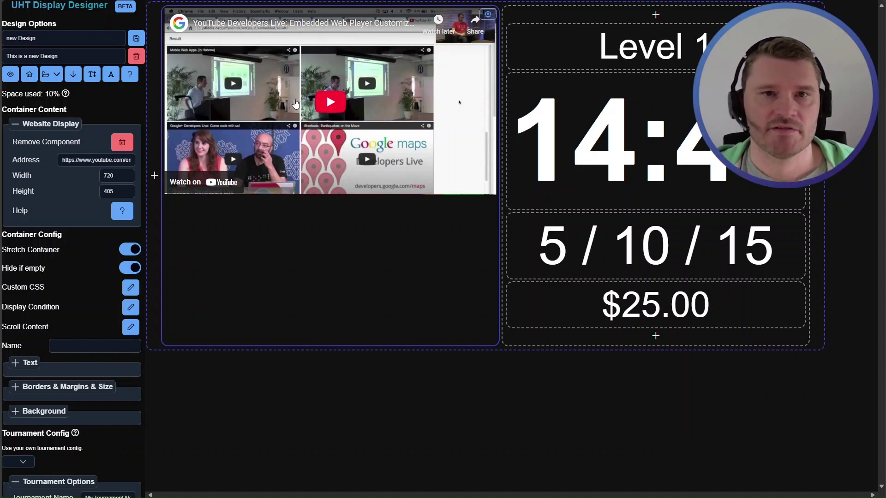
# Switch to the Triton Poker Series Jeju livestream on YouTube and copy its video address.
pyautogui.click(250, 1)
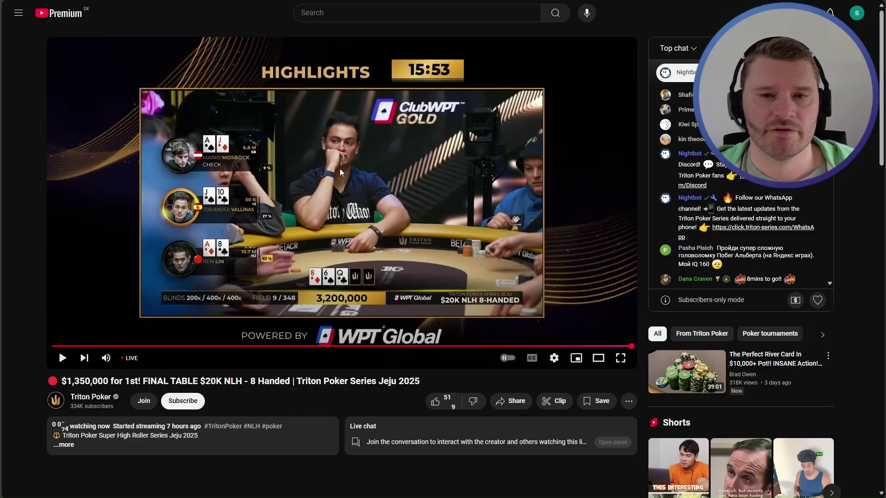
pyautogui.click(343, 206)
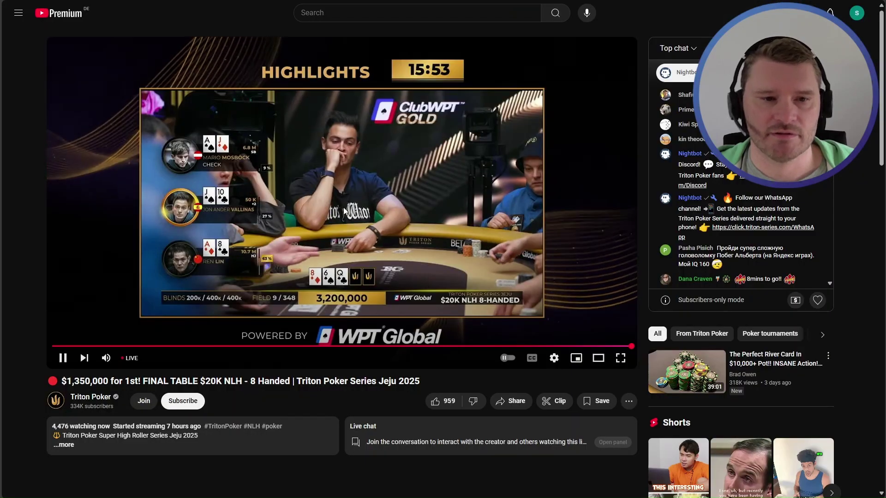
pyautogui.click(288, 264)
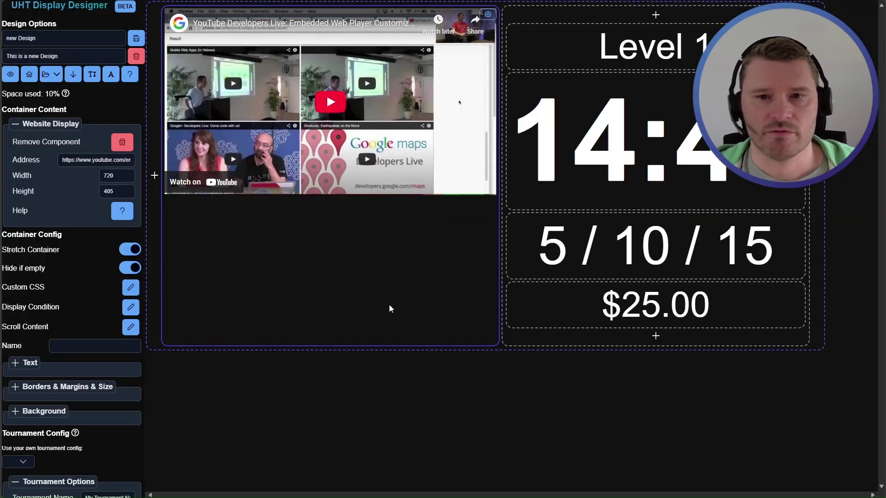
# Add a fifth container below the buy-in and place a Text component in it.
pyautogui.click(655, 340)
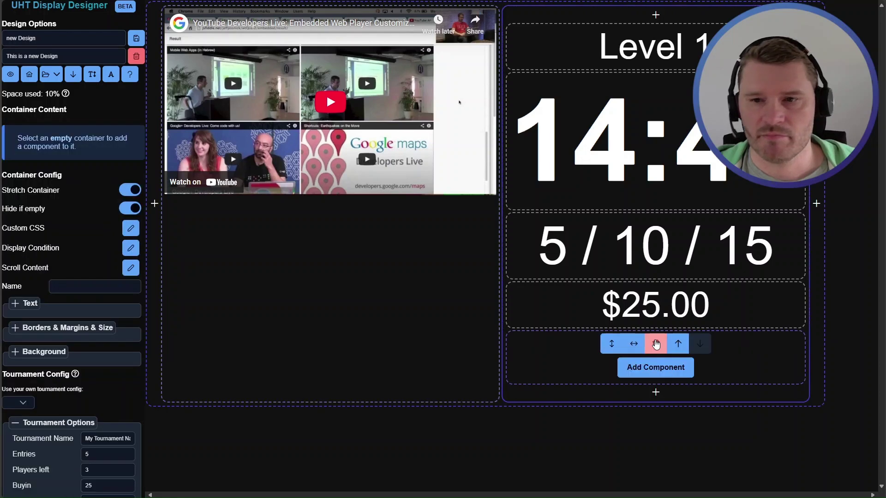
pyautogui.click(650, 369)
pyautogui.click(651, 369)
pyautogui.click(682, 327)
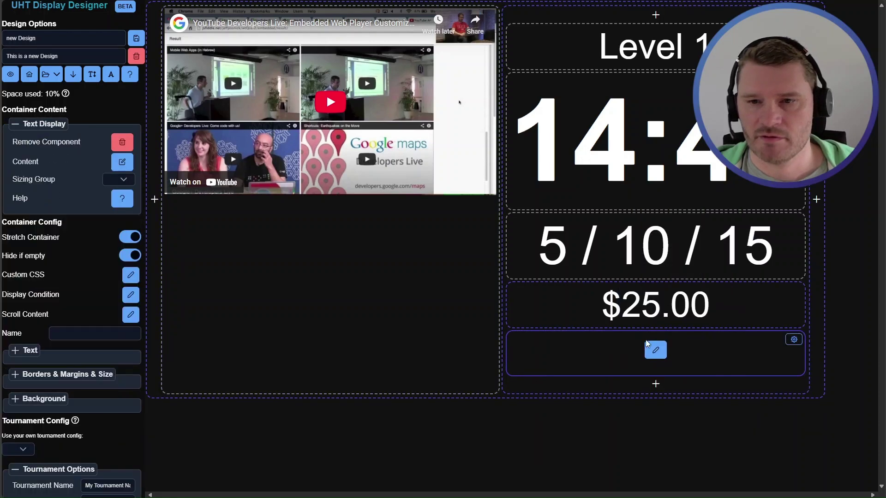
pyautogui.click(657, 351)
pyautogui.hotkey('ctrl', 'v')
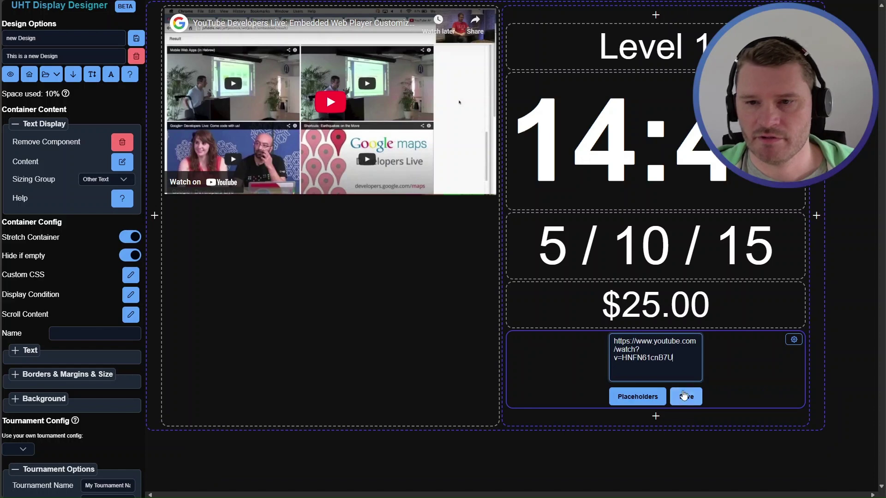
pyautogui.click(687, 396)
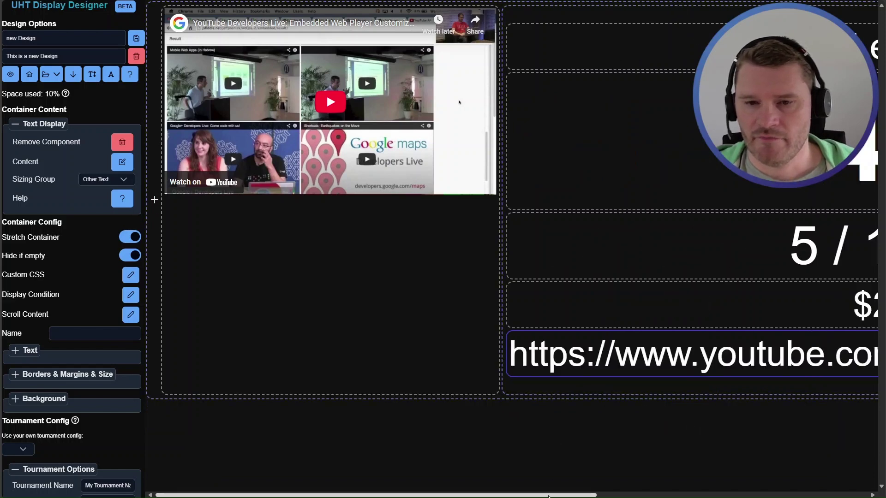
# Replace the website component's address with the copied YouTube watch URL.
pyautogui.moveTo(555, 494); pyautogui.dragTo(787, 495)
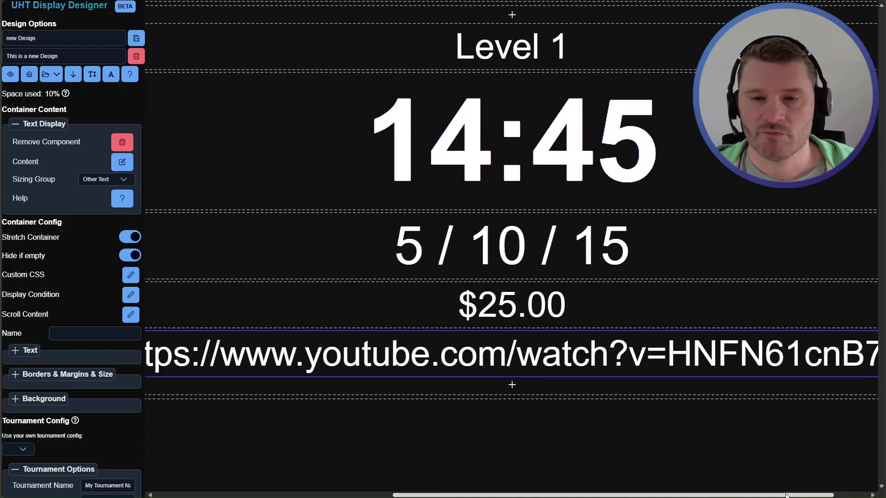
pyautogui.moveTo(787, 495); pyautogui.dragTo(549, 496)
pyautogui.click(230, 236)
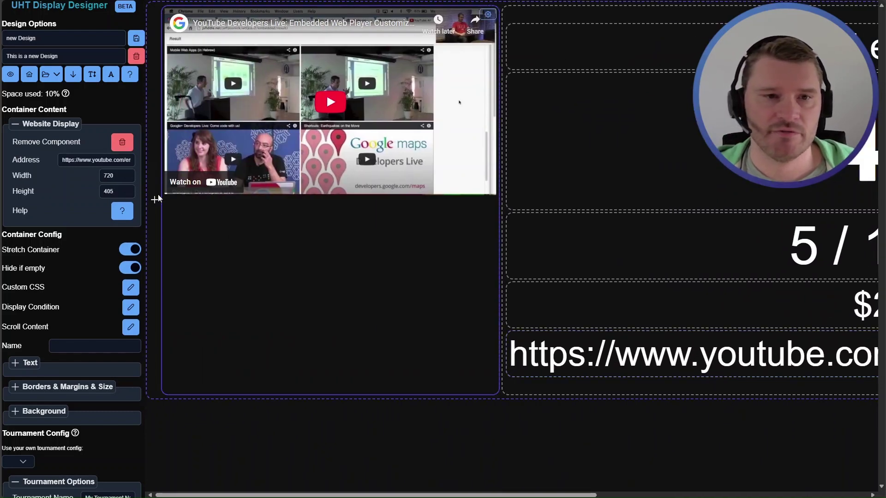
pyautogui.click(129, 159)
pyautogui.press('Return')
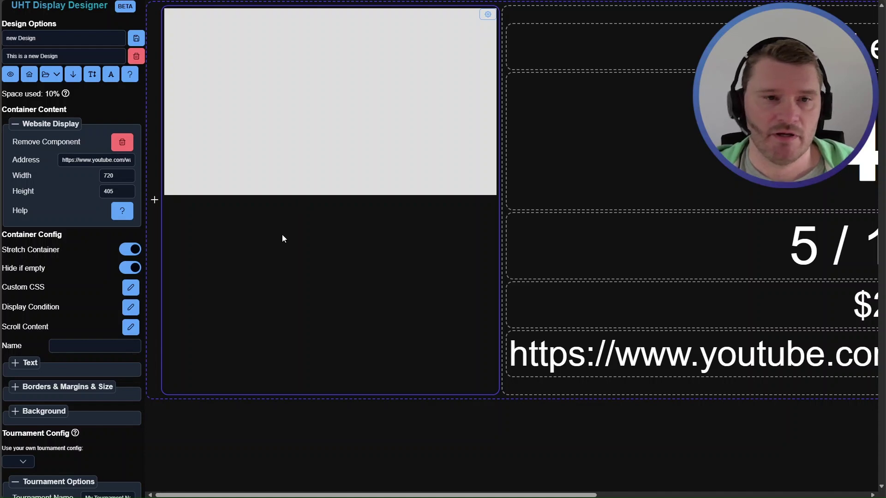
# Read the website component's documentation on turning YouTube watch URLs into embed URLs, including the alternative share option, and close it.
pyautogui.click(122, 211)
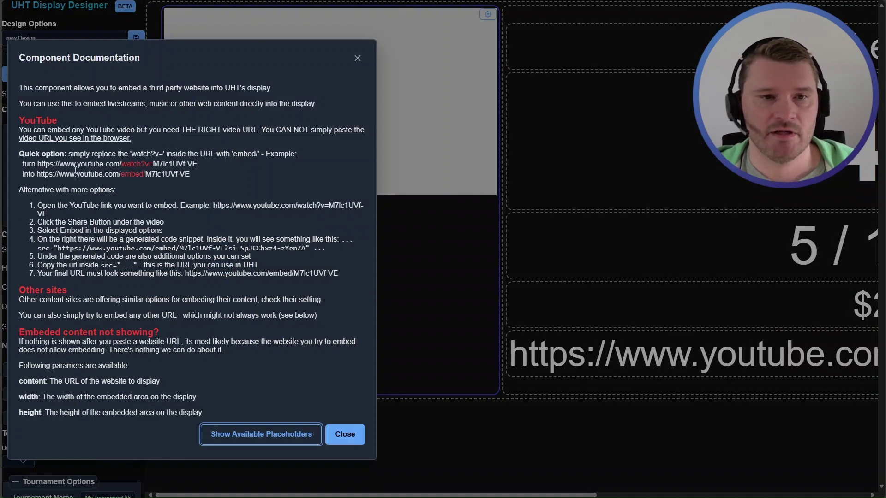
pyautogui.moveTo(19, 153); pyautogui.dragTo(228, 178)
pyautogui.click(163, 166)
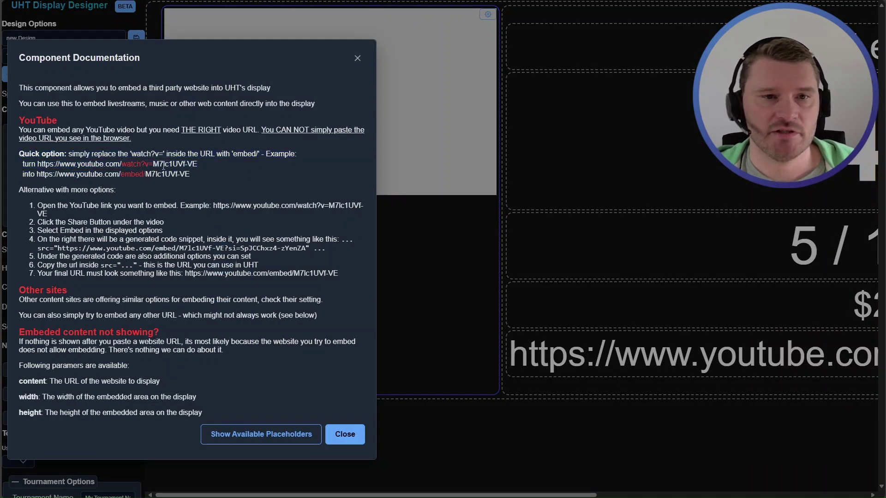
pyautogui.moveTo(29, 158); pyautogui.dragTo(62, 157)
pyautogui.moveTo(19, 190); pyautogui.dragTo(310, 277)
pyautogui.click(210, 271)
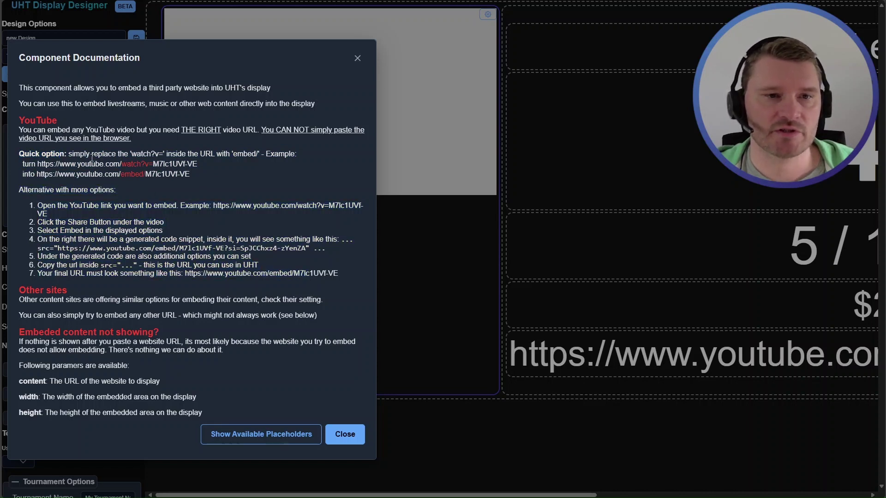
pyautogui.moveTo(122, 167); pyautogui.dragTo(144, 176)
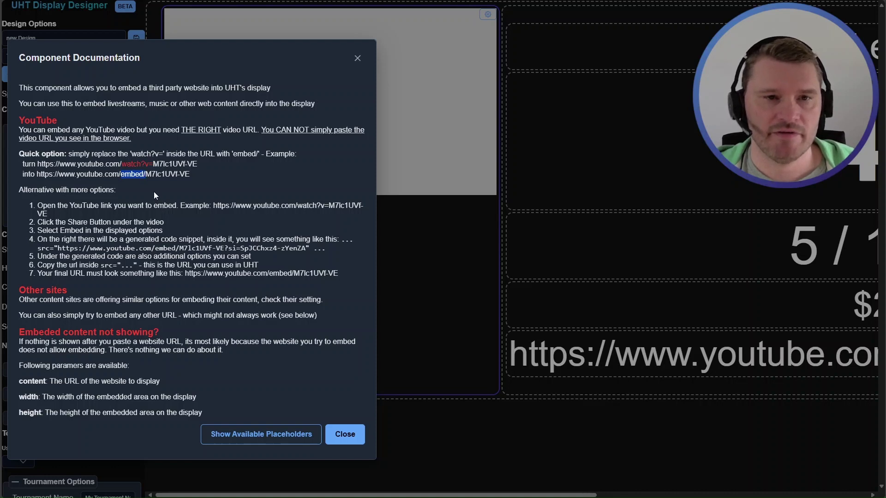
pyautogui.click(152, 173)
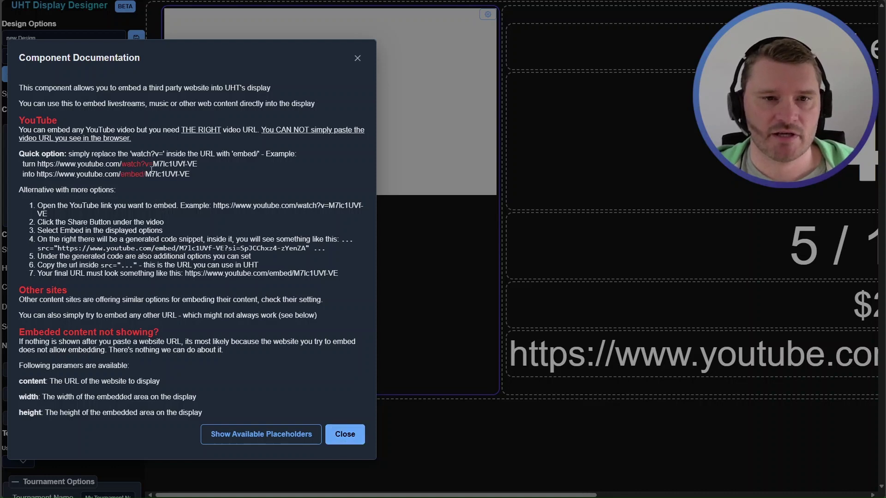
pyautogui.click(368, 430)
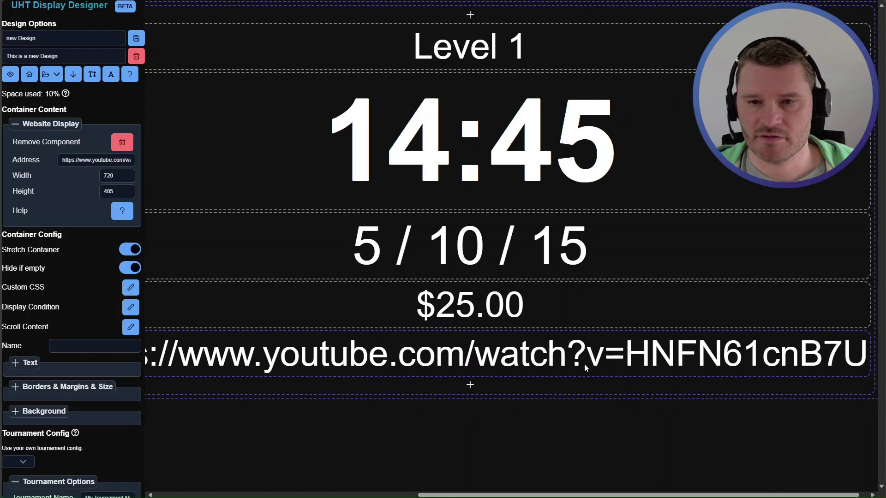
pyautogui.click(497, 359)
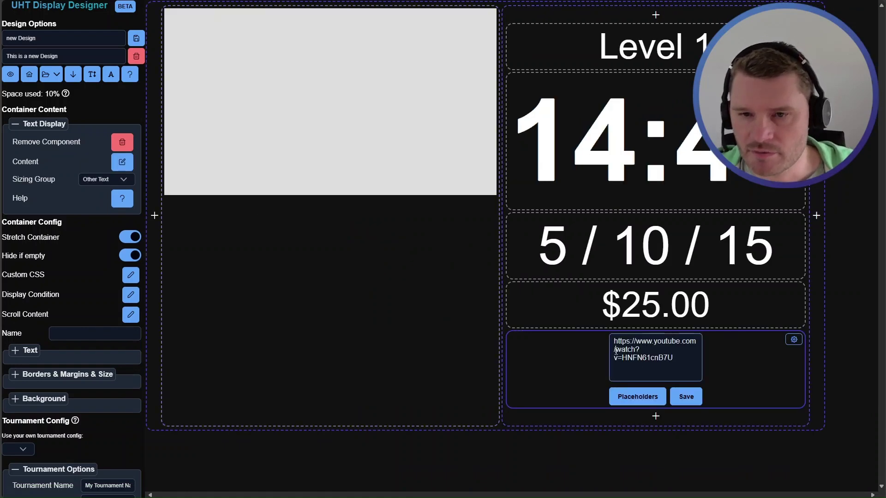
pyautogui.moveTo(614, 351); pyautogui.dragTo(639, 351)
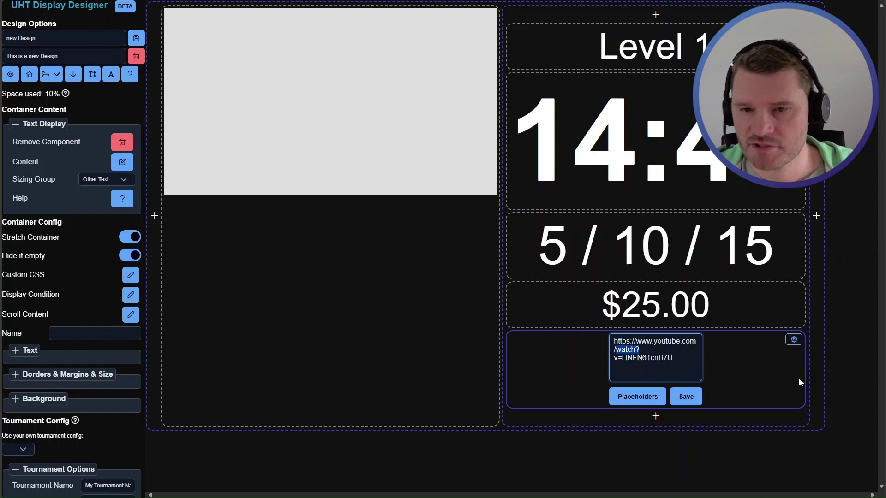
pyautogui.hotkey('shift', 'Right')
pyautogui.hotkey('shift', 'Right')
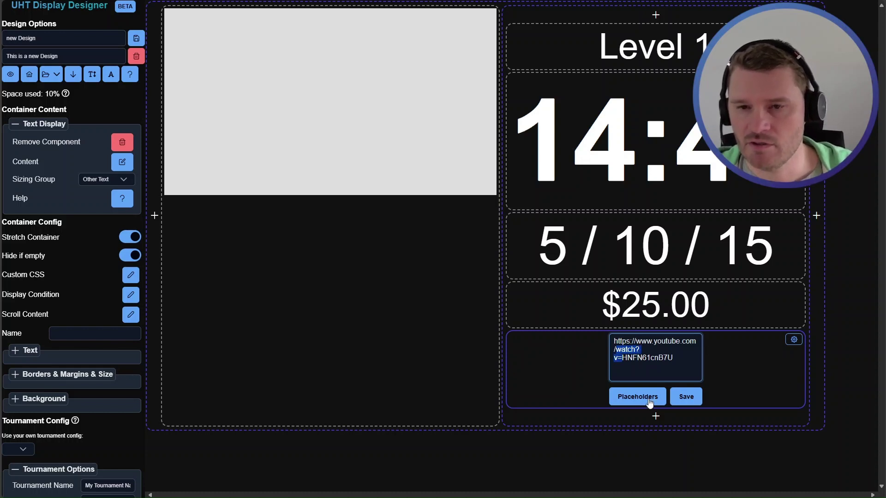
pyautogui.write('/embed/')
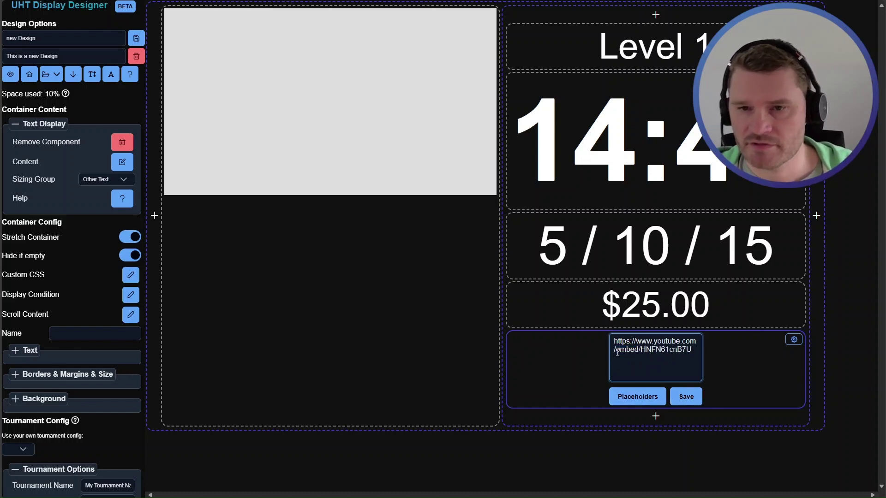
pyautogui.hotkey('ctrl', 'a')
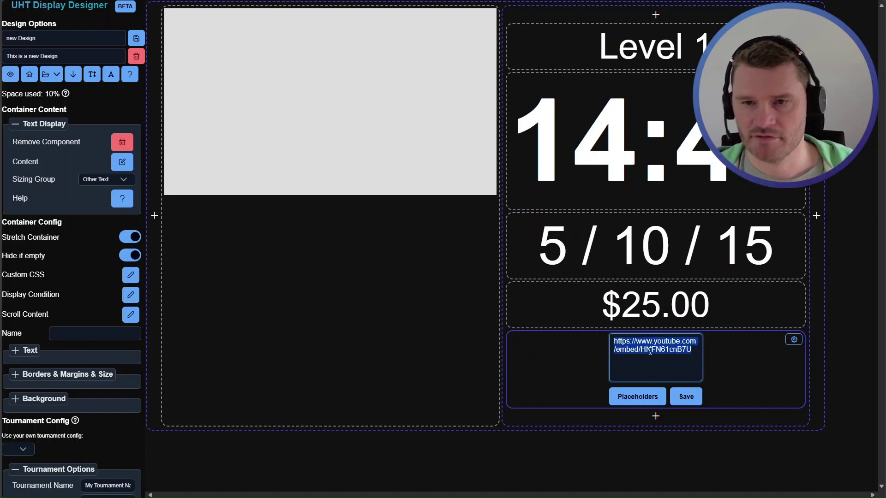
pyautogui.hotkey('ctrl', 'x')
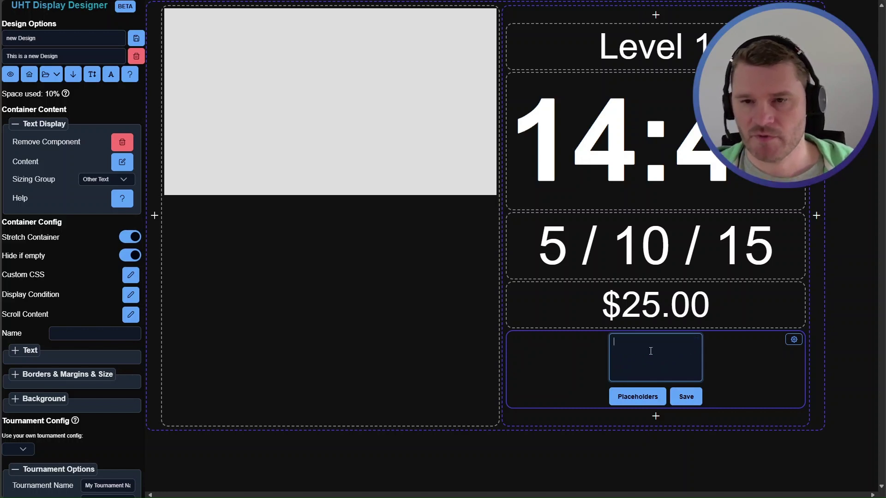
pyautogui.click(686, 396)
# Delete the emptied text container below the buy-in, together with its accidental clone.
pyautogui.click(793, 340)
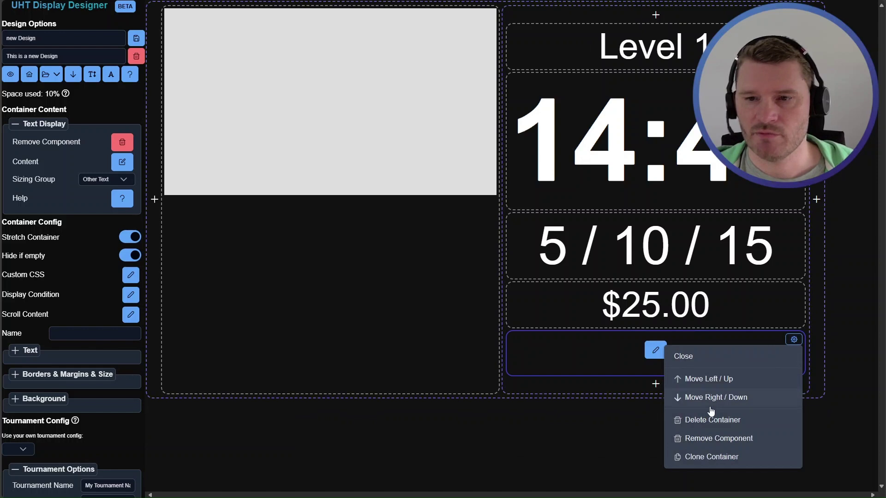
pyautogui.click(728, 462)
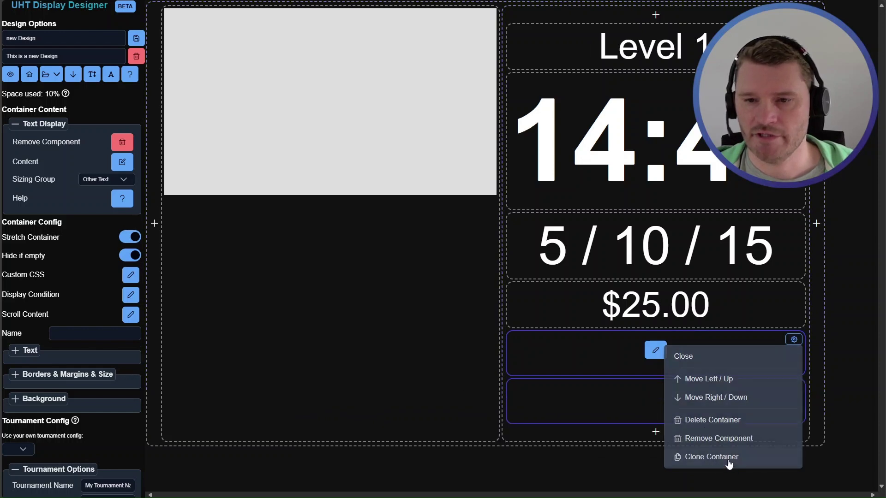
pyautogui.click(788, 340)
pyautogui.click(726, 421)
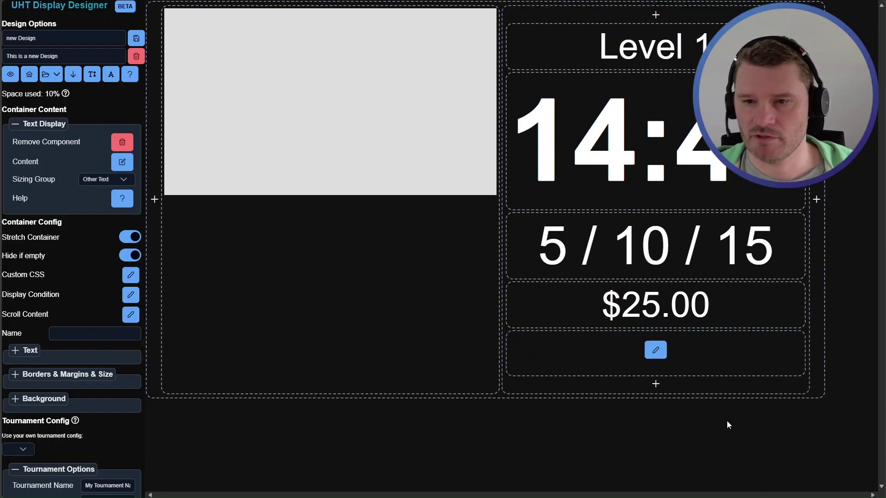
pyautogui.click(794, 342)
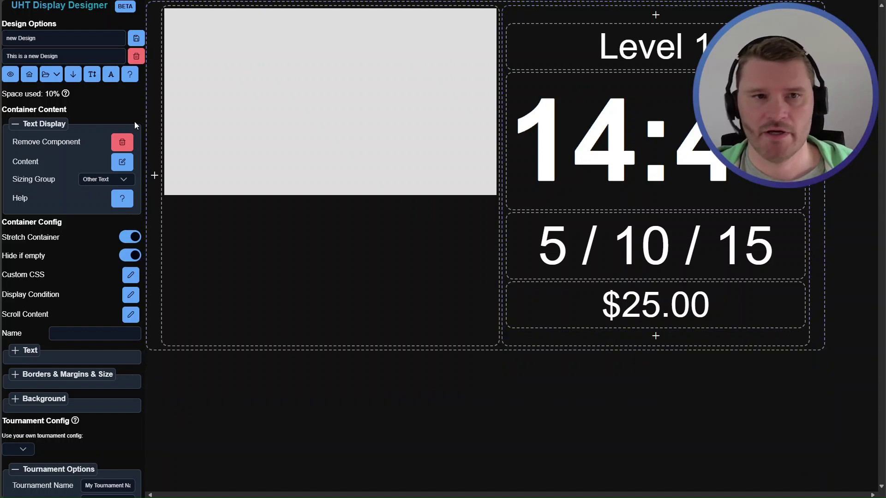
# Replace the website component's address with the cut YouTube embed URL.
pyautogui.click(248, 241)
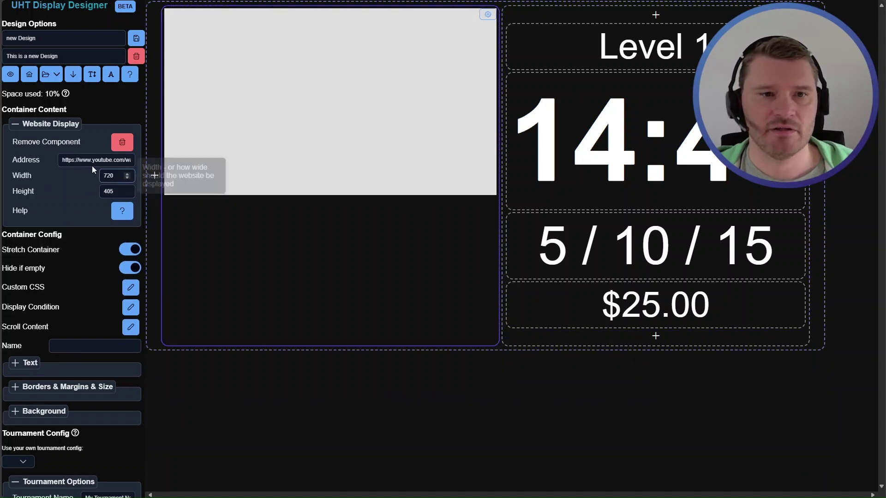
pyautogui.click(57, 159)
pyautogui.hotkey('ctrl', 'a')
pyautogui.hotkey('ctrl', 'v')
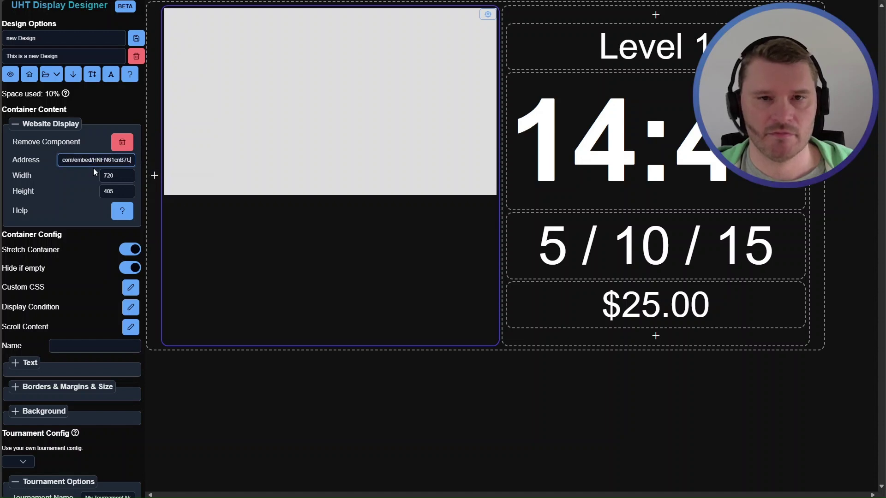
pyautogui.click(295, 260)
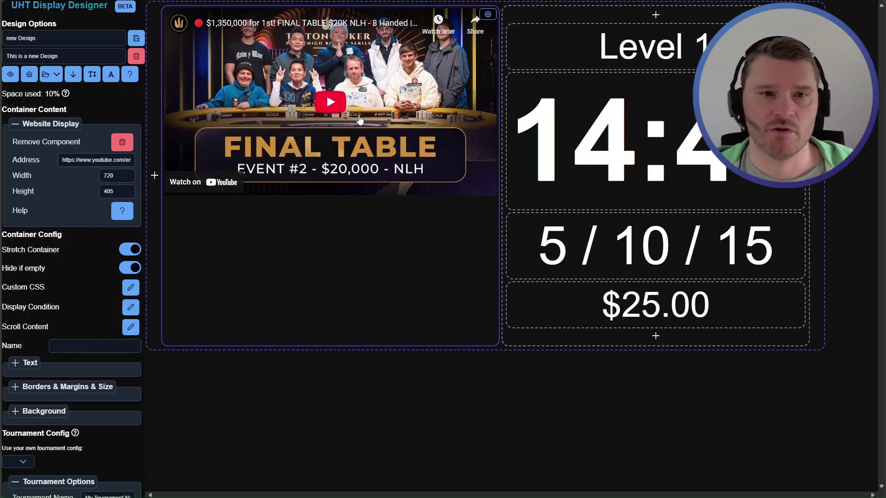
# Preview the design with automatic refresh stopped, test-play the embedded livestream, and return to the designer after another preview.
pyautogui.click(11, 74)
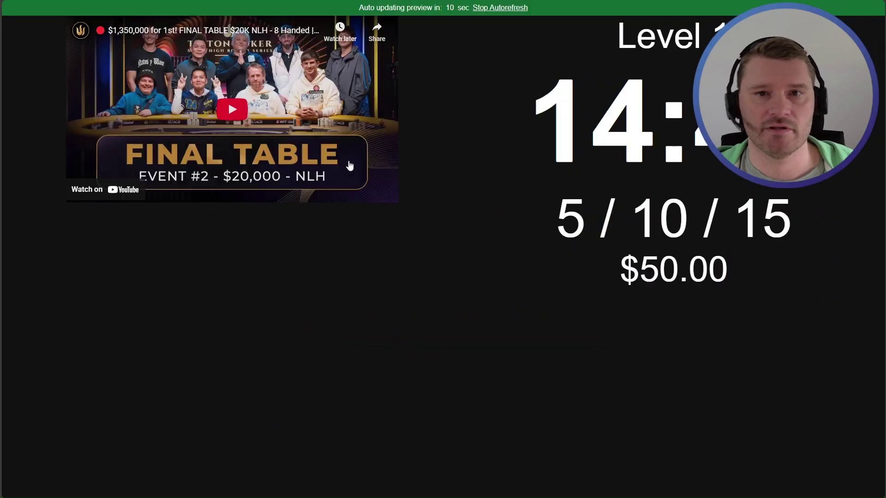
pyautogui.click(516, 10)
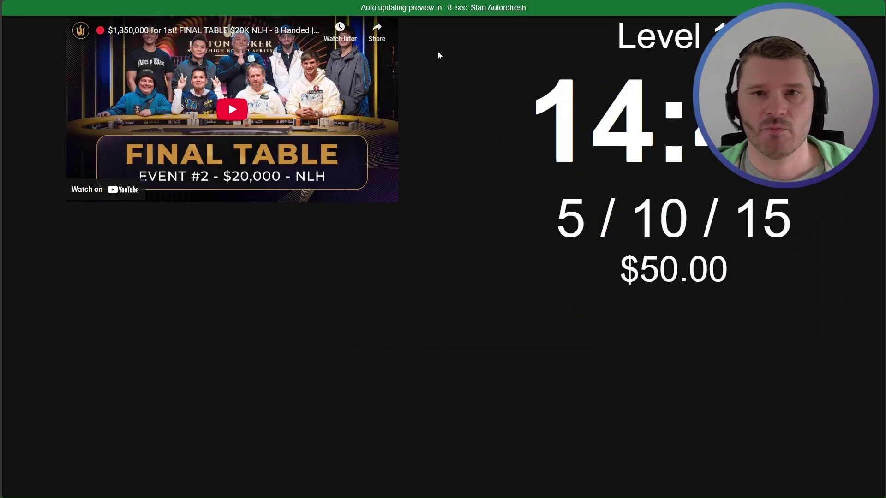
pyautogui.click(223, 113)
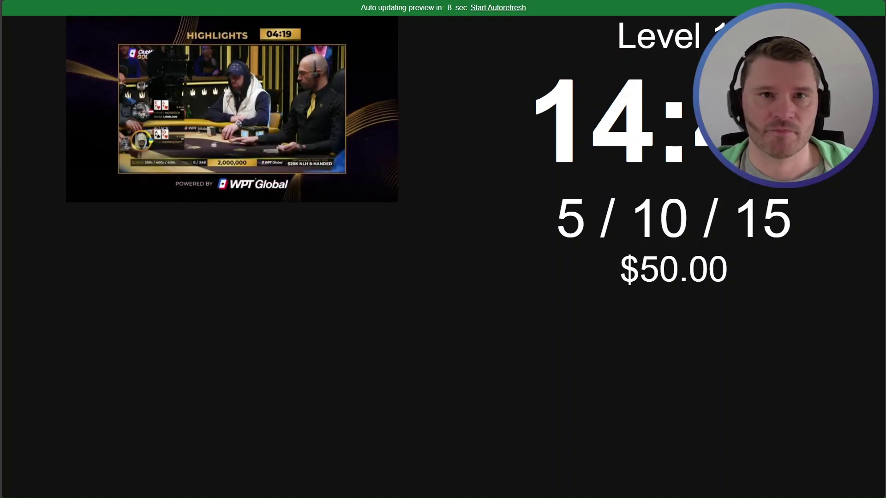
pyautogui.hotkey('alt', 'Tab')
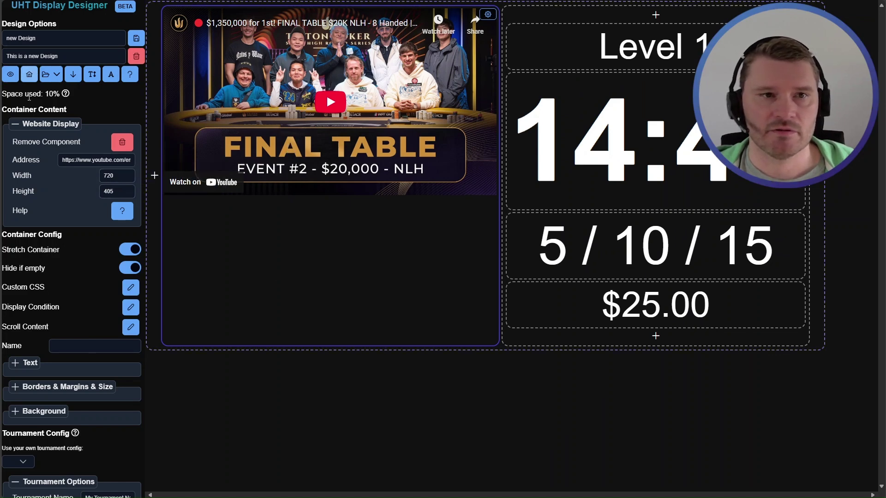
pyautogui.click(10, 77)
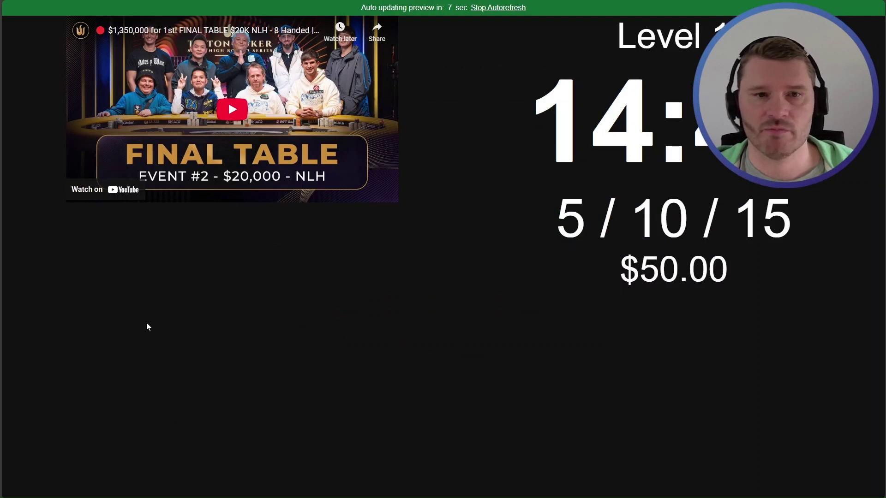
pyautogui.hotkey('alt', 'Tab')
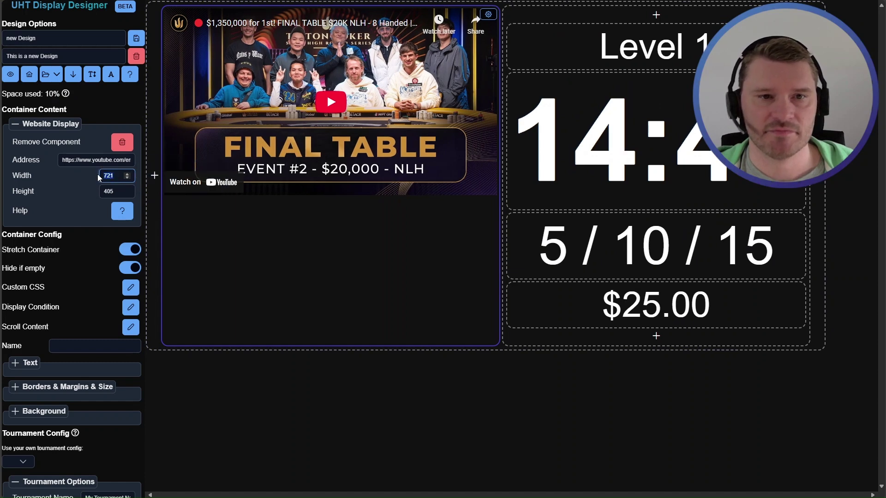
# Resize the website component to a width of 1000 and a height of 700, and test-play the video in the preview.
pyautogui.hotkey('ctrl', 'a')
pyautogui.write('100')
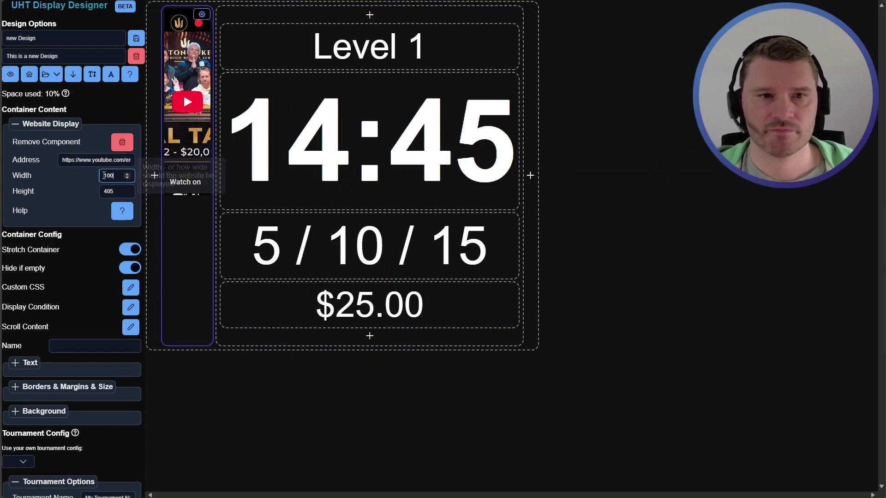
pyautogui.write('0')
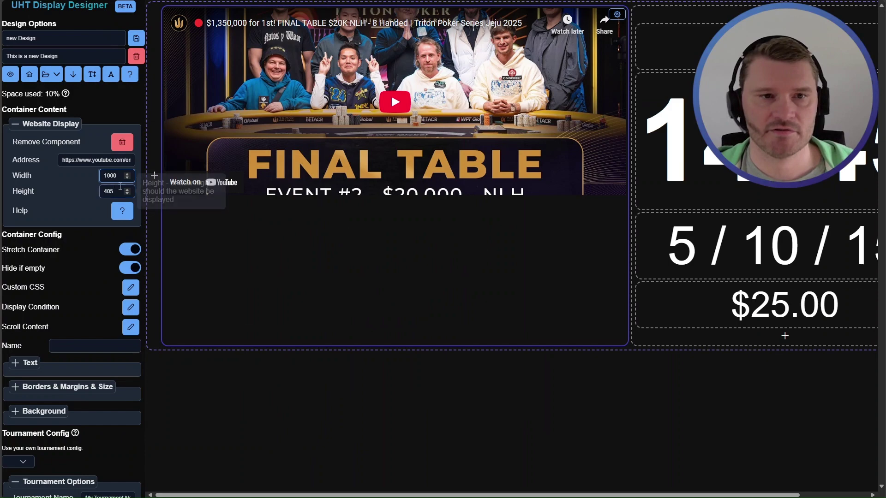
pyautogui.write('700')
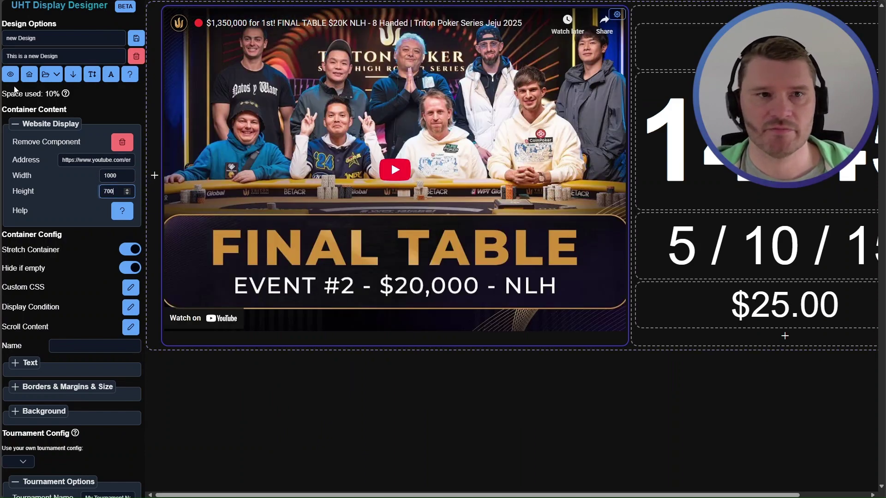
pyautogui.click(28, 76)
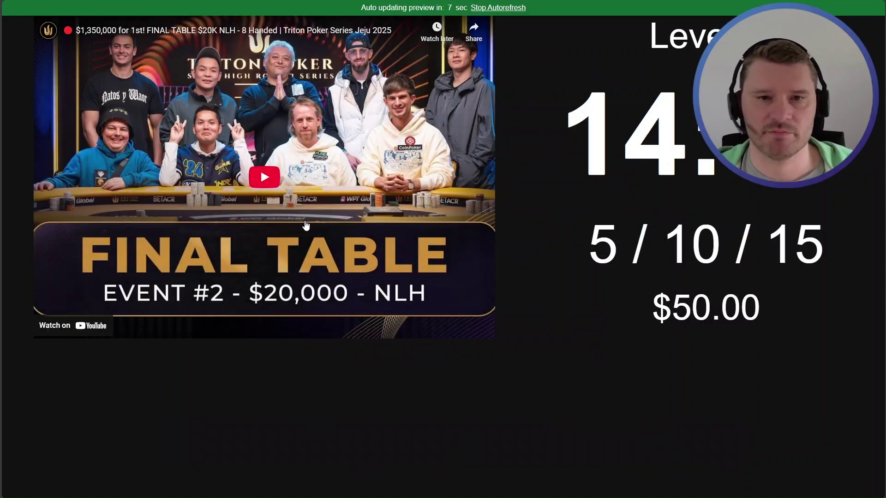
pyautogui.click(278, 183)
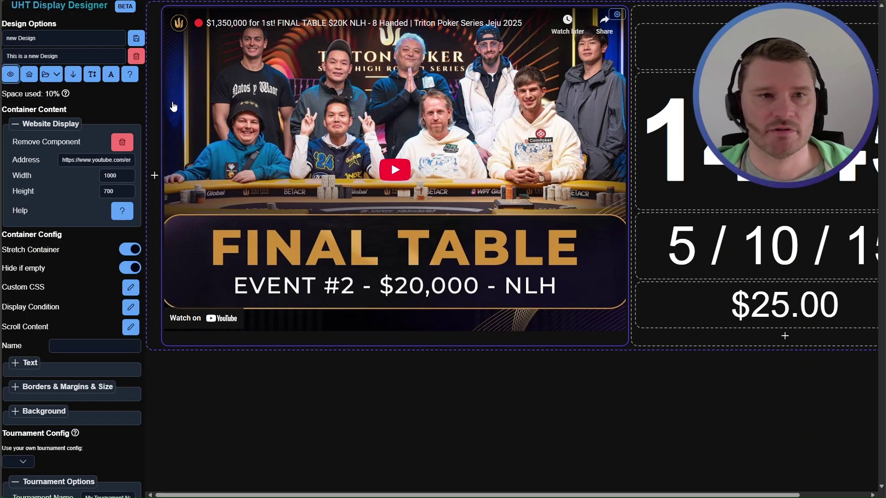
# Rename the design as "streaming" and save it.
pyautogui.moveTo(46, 38); pyautogui.dragTo(1, 39)
pyautogui.write('streming')
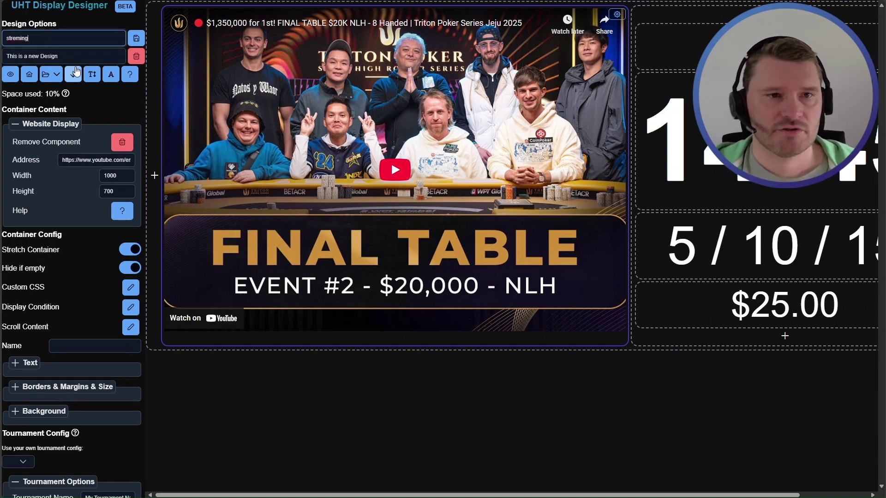
pyautogui.doubleClick(4, 36)
pyautogui.write('s')
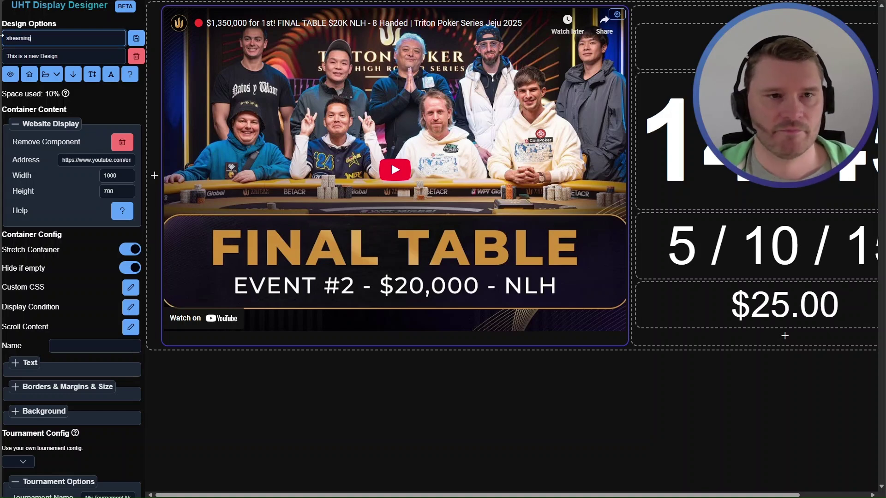
pyautogui.click(137, 38)
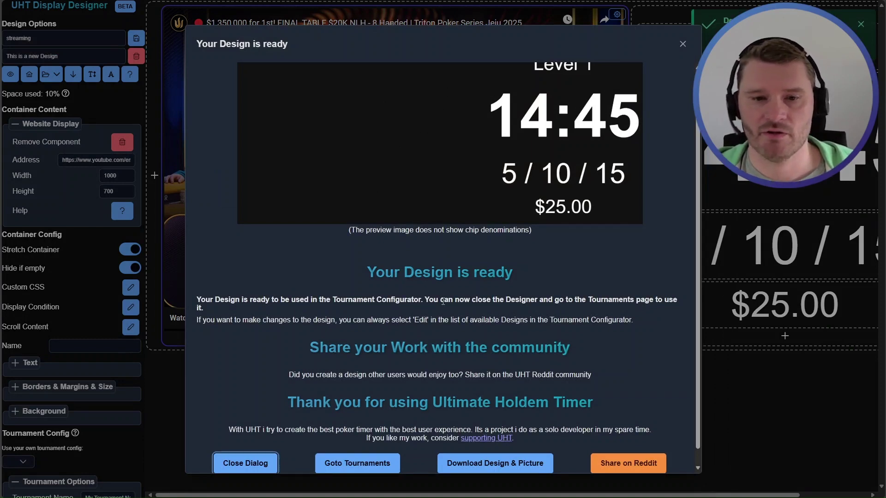
# Assign the streaming clock design to the Ultimate Holdem Timer Main Event tournament and save the tournament's changes.
pyautogui.scroll(-1, 442, 301)
pyautogui.click(357, 450)
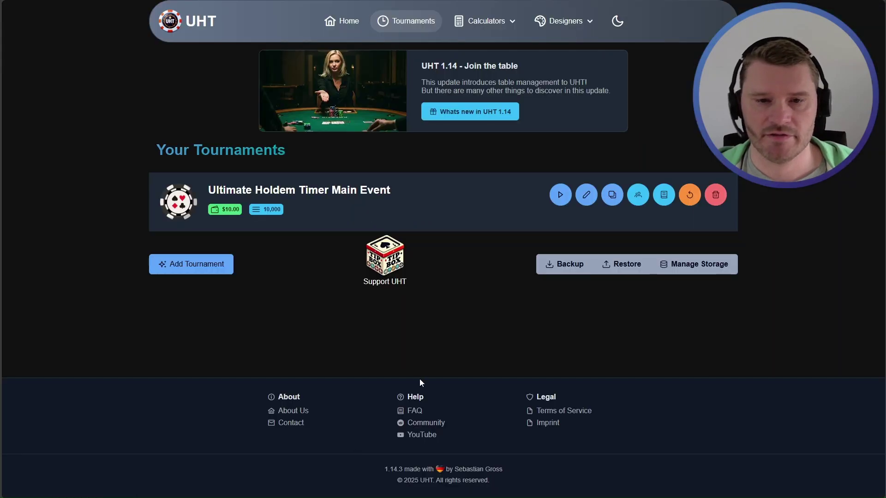
pyautogui.click(586, 194)
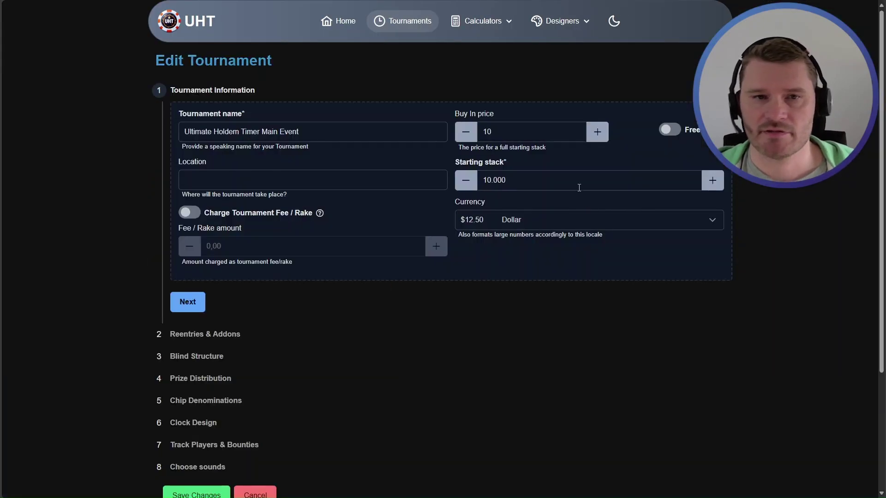
pyautogui.scroll(-3, 180, 239)
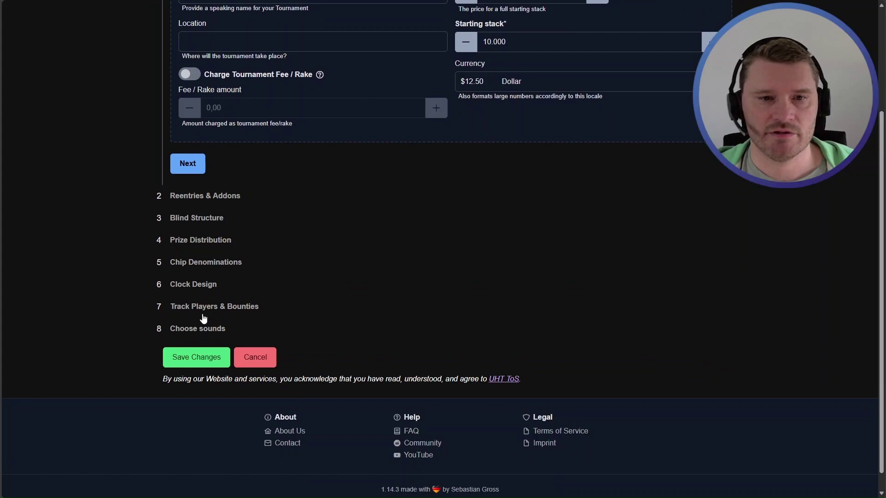
pyautogui.click(197, 290)
pyautogui.scroll(-8, 282, 308)
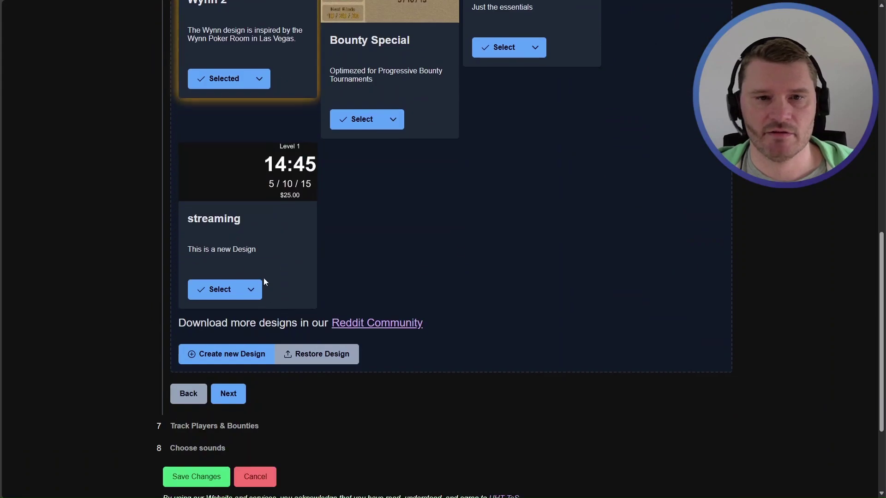
pyautogui.click(213, 291)
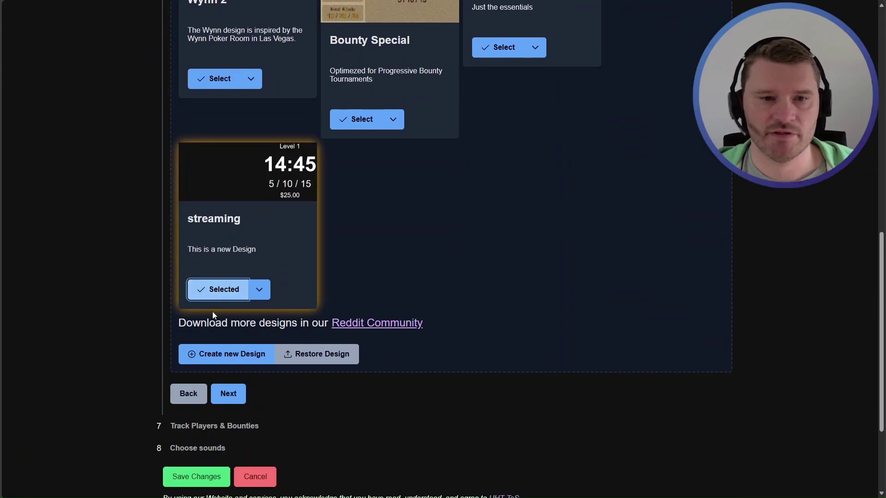
pyautogui.click(188, 473)
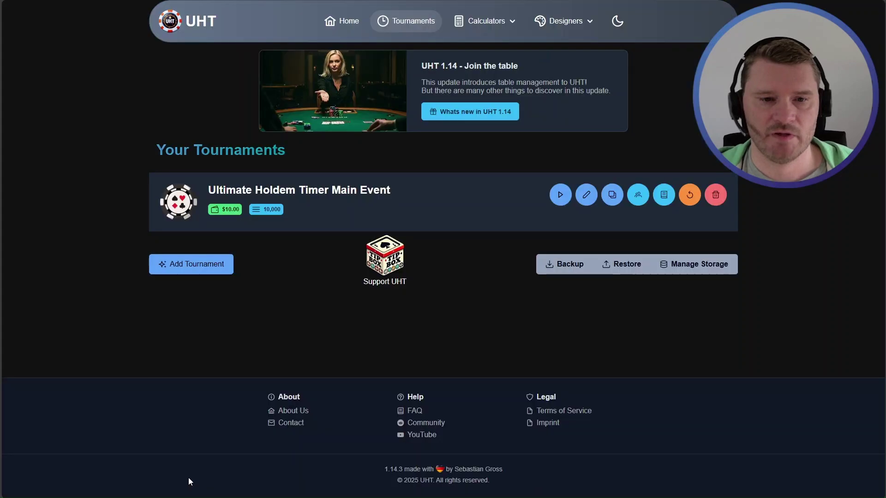
# Launch the Ultimate Holdem Timer Main Event tournament and play the embedded livestream on its display.
pyautogui.click(560, 194)
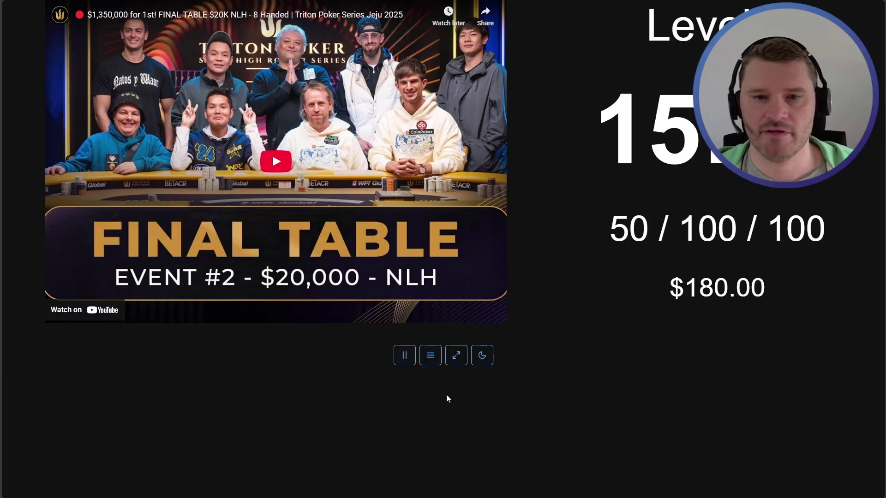
pyautogui.click(273, 157)
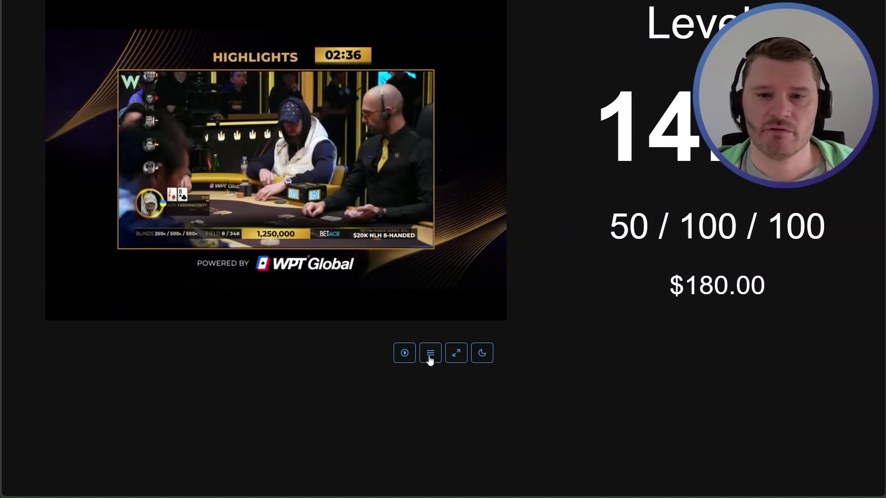
# Leave the running tournament and open the Display Designer with the streaming design.
pyautogui.click(430, 356)
pyautogui.click(547, 456)
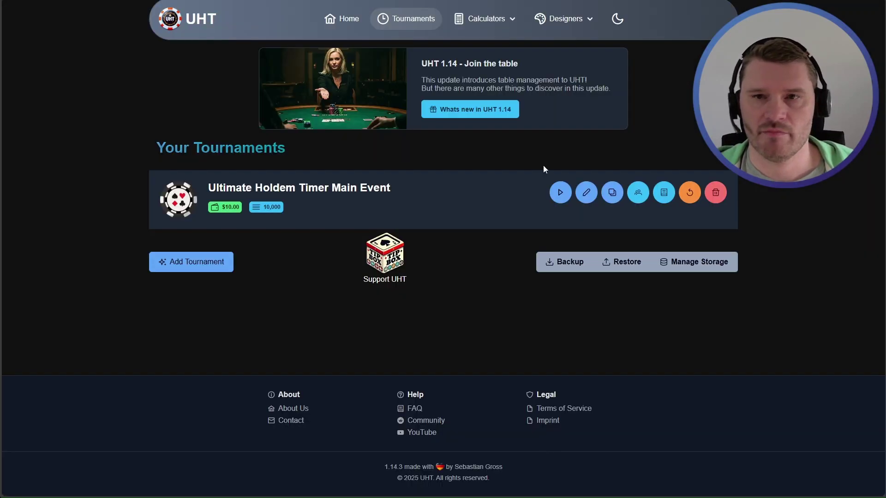
pyautogui.click(564, 18)
pyautogui.click(561, 42)
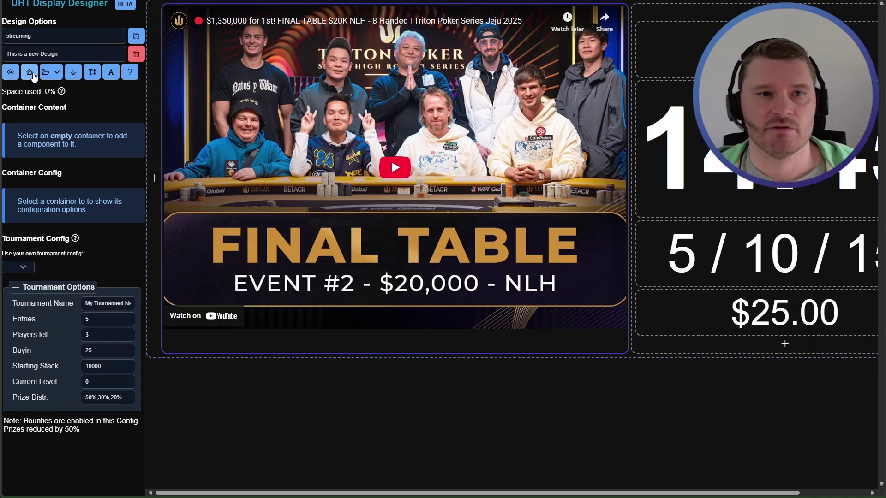
# Preview the streaming design with autorefresh stopped, test it in a smaller browser window, restore the window size and return to the designer.
pyautogui.click(14, 76)
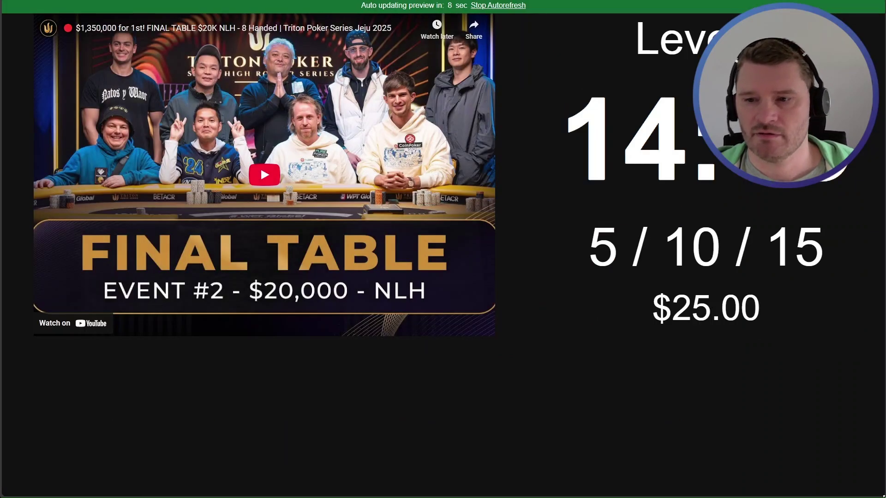
pyautogui.moveTo(883, 496); pyautogui.dragTo(767, 383)
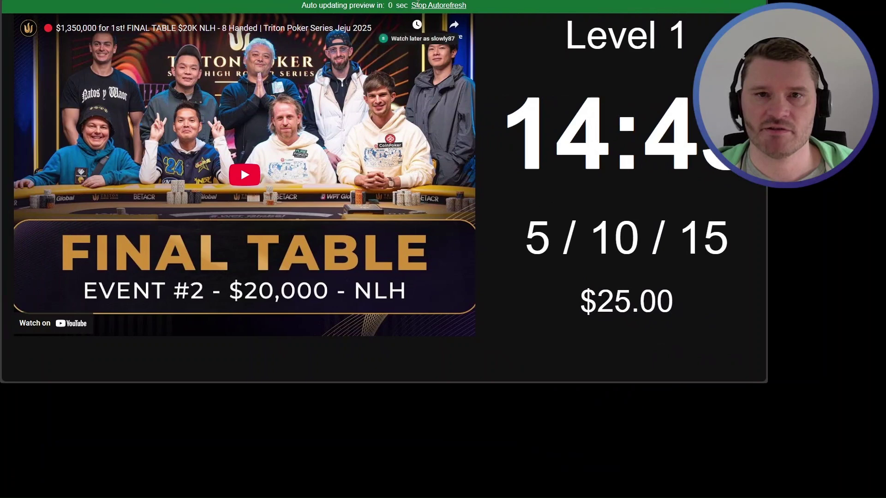
pyautogui.click(428, 5)
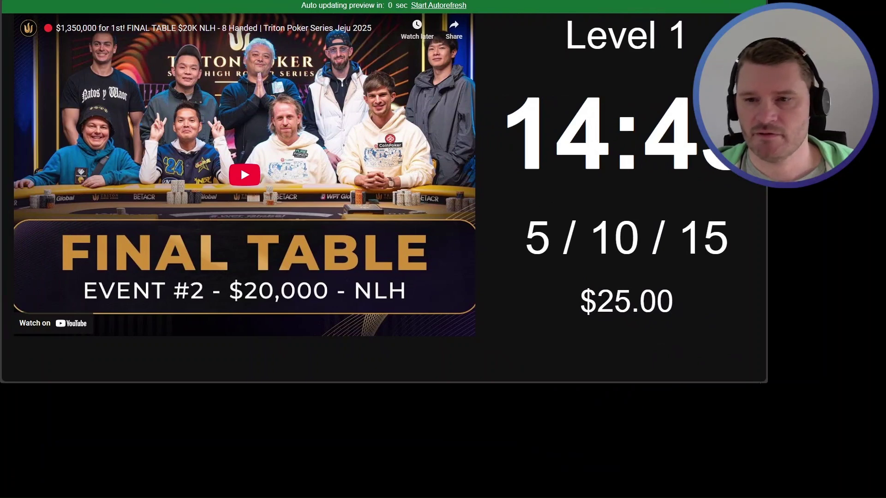
pyautogui.moveTo(767, 383); pyautogui.dragTo(879, 496)
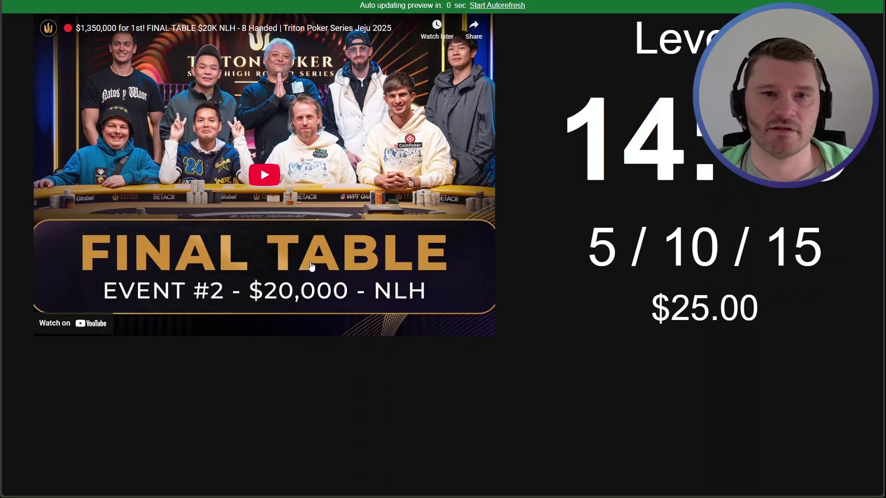
pyautogui.hotkey('ctrl', 'shift', 'Tab')
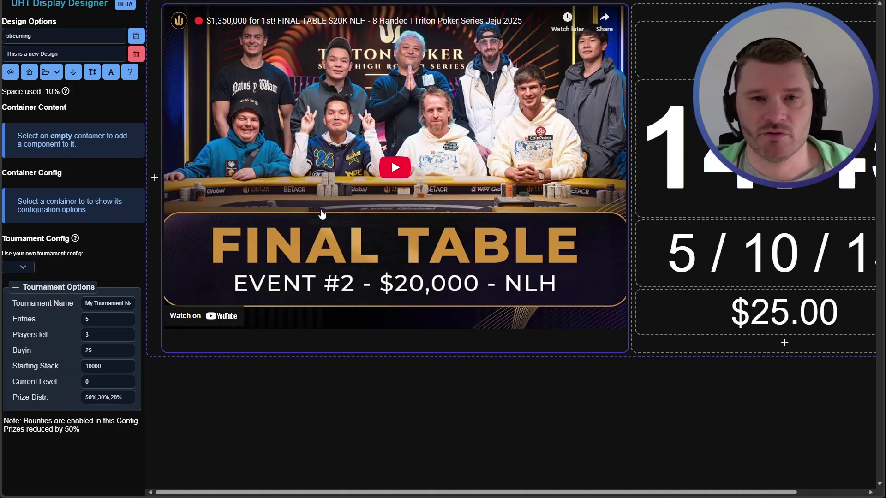
# Switch to the ntv Live-TV page to examine its livestream player, and return to the design's website component.
pyautogui.click(303, 340)
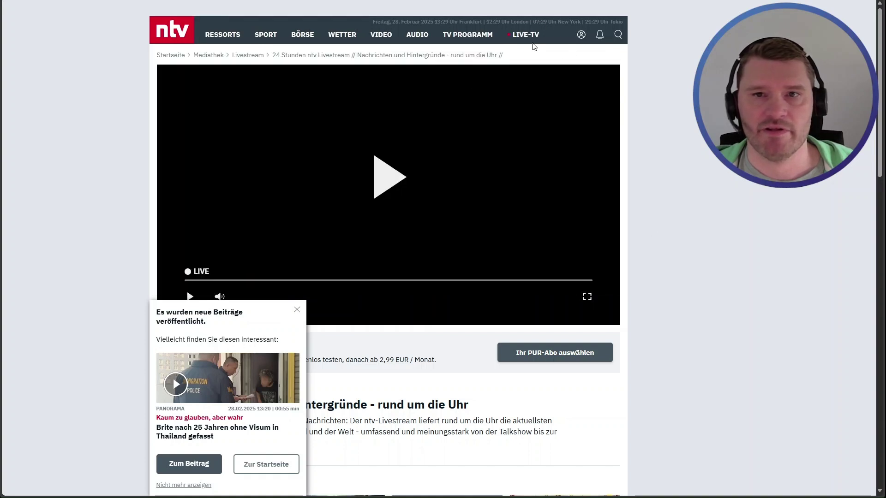
pyautogui.click(547, 47)
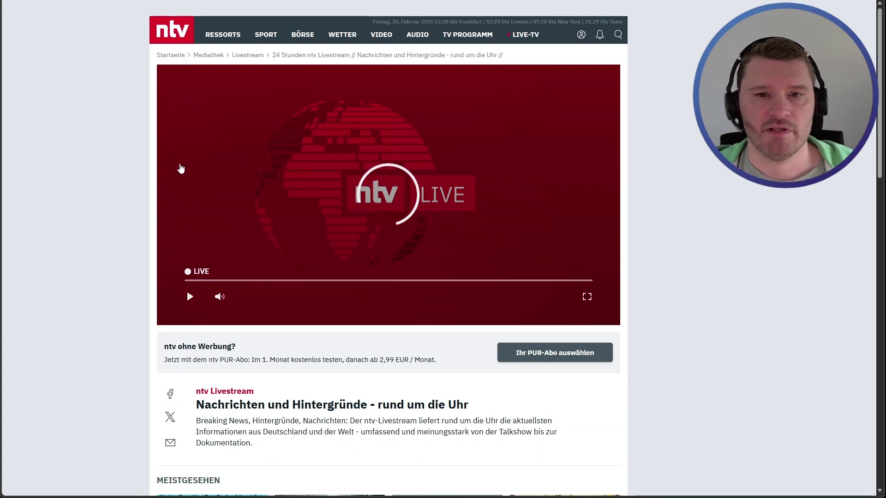
pyautogui.click(231, 79)
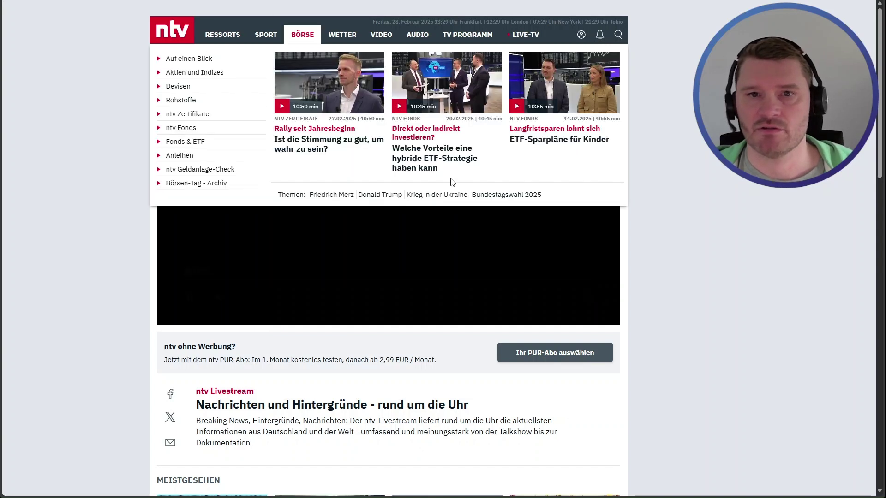
pyautogui.click(375, 236)
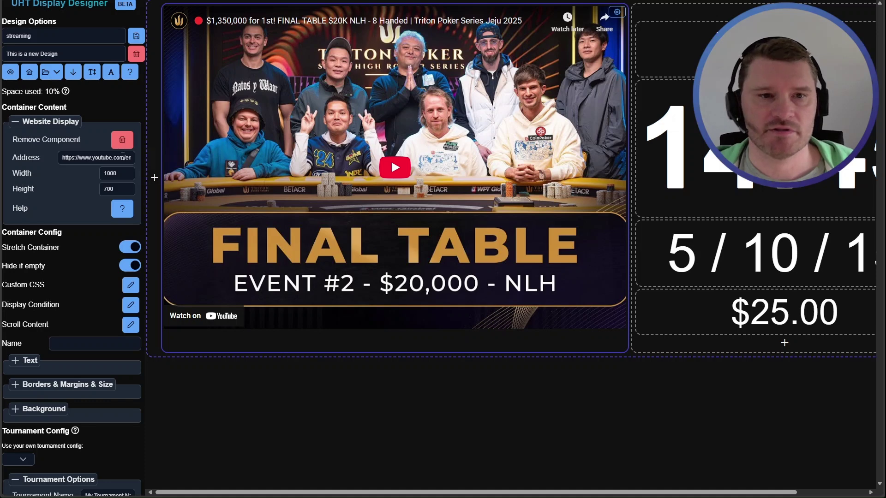
# Set the website component's address to the ntv livestream page and check how the full page fits in the design.
pyautogui.click(106, 158)
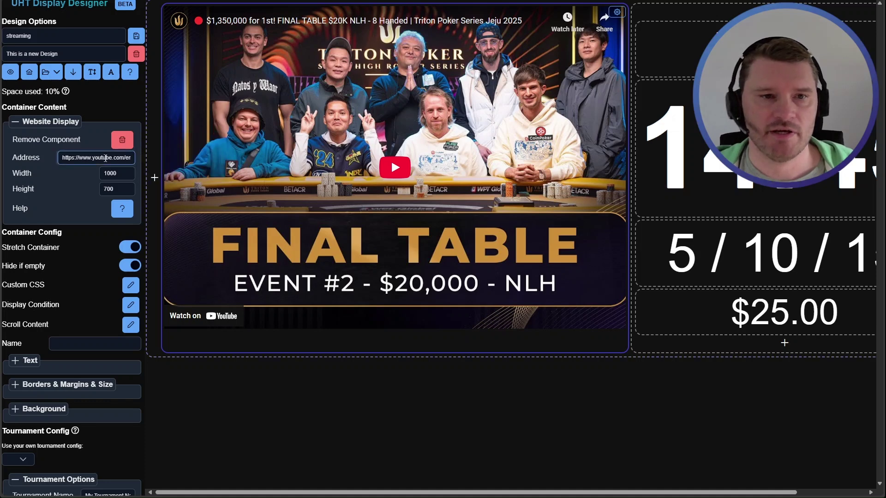
pyautogui.hotkey('ctrl', 'a')
pyautogui.hotkey('ctrl', 'v')
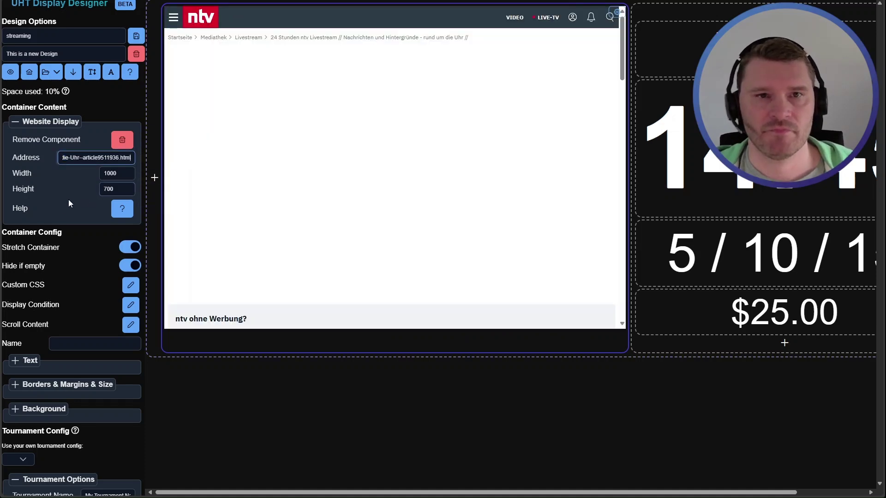
pyautogui.click(251, 345)
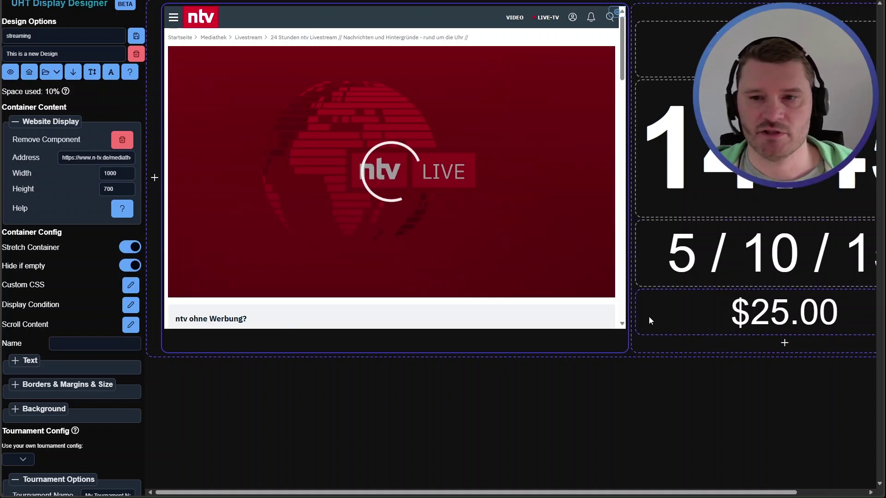
pyautogui.moveTo(462, 492); pyautogui.dragTo(530, 493)
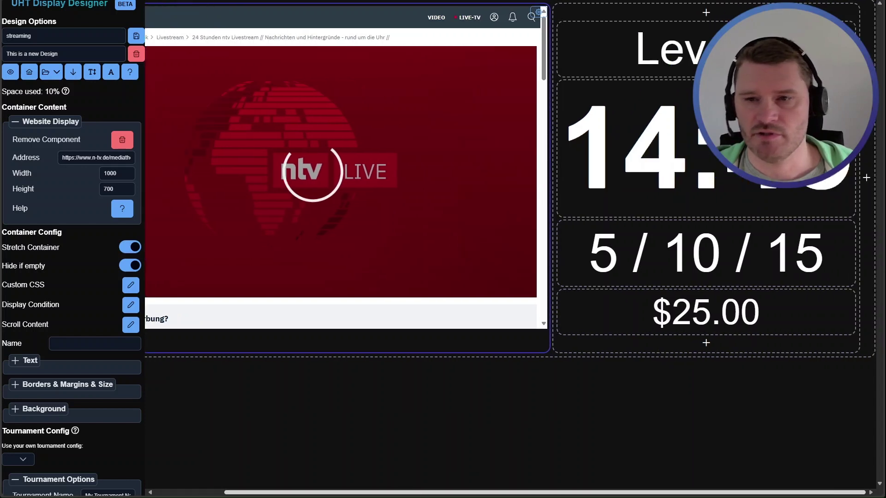
pyautogui.hscroll(-3, 507, 249)
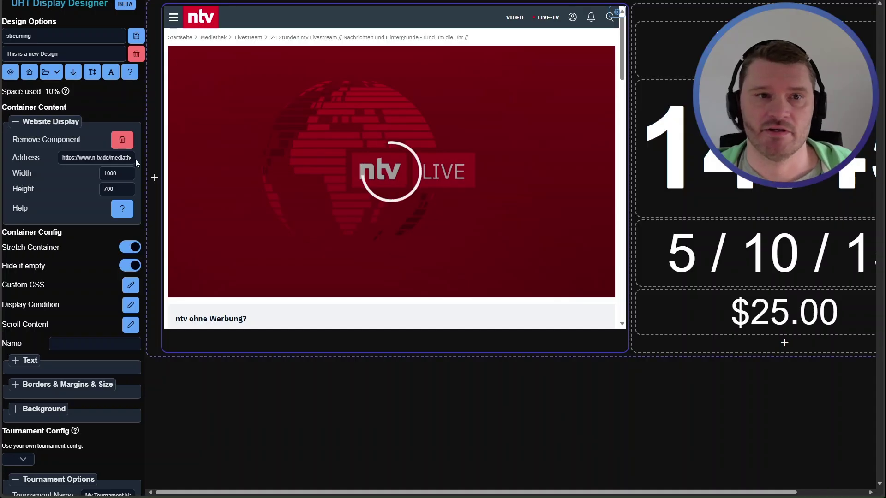
# Try to embed a Spotify playlist by pasting its regular link as the website component's address.
pyautogui.tripleClick(91, 160)
pyautogui.hotkey('ctrl', 'v')
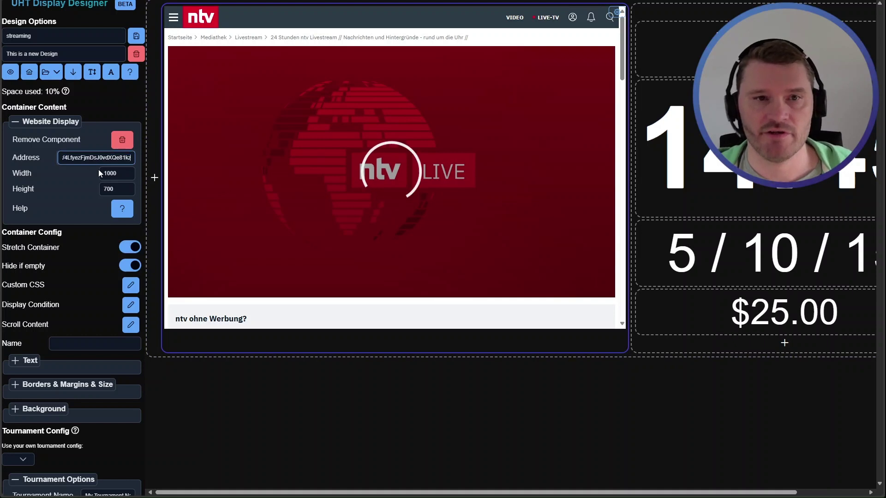
pyautogui.click(300, 340)
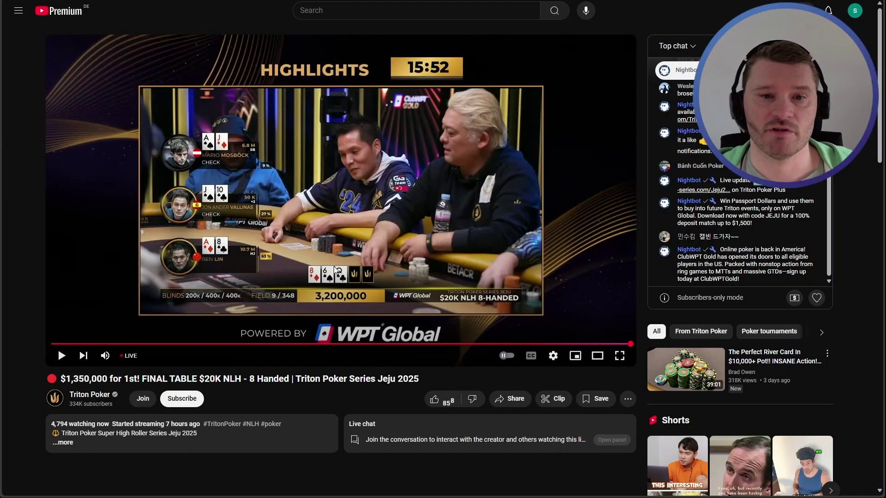
# Open the embed code of the Triton Poker final table livestream from YouTube's sharing options.
pyautogui.scroll(-3, 334, 270)
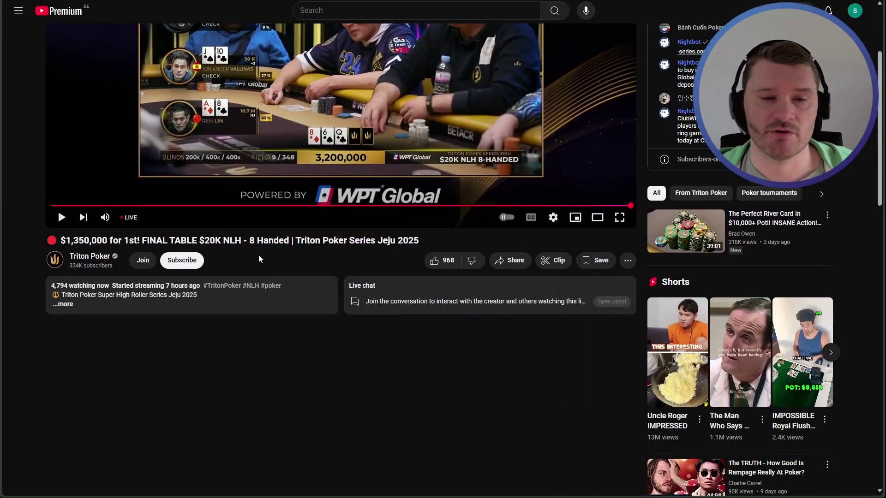
pyautogui.click(506, 265)
pyautogui.click(350, 261)
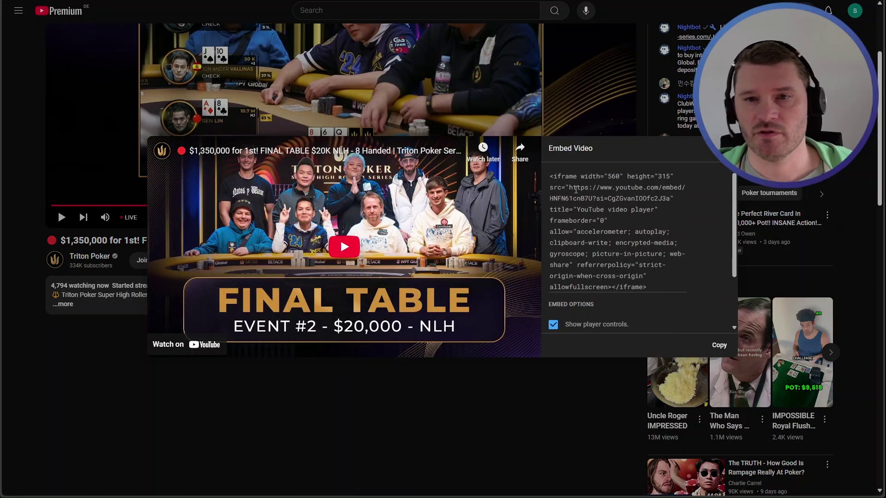
pyautogui.scroll(-2, 582, 214)
pyautogui.scroll(2, 579, 198)
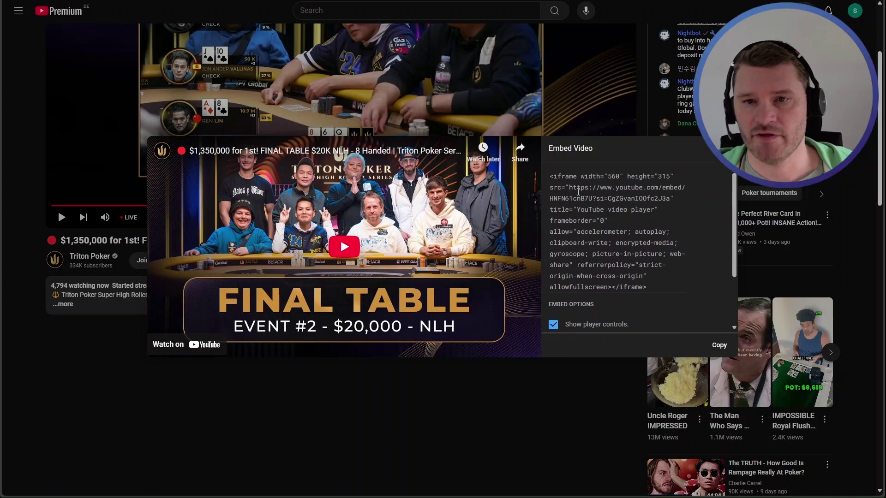
# Examine the embed URL inside the iframe code's src attribute, including the embed path and video ID, and close the embed dialog.
pyautogui.moveTo(570, 187); pyautogui.dragTo(589, 194)
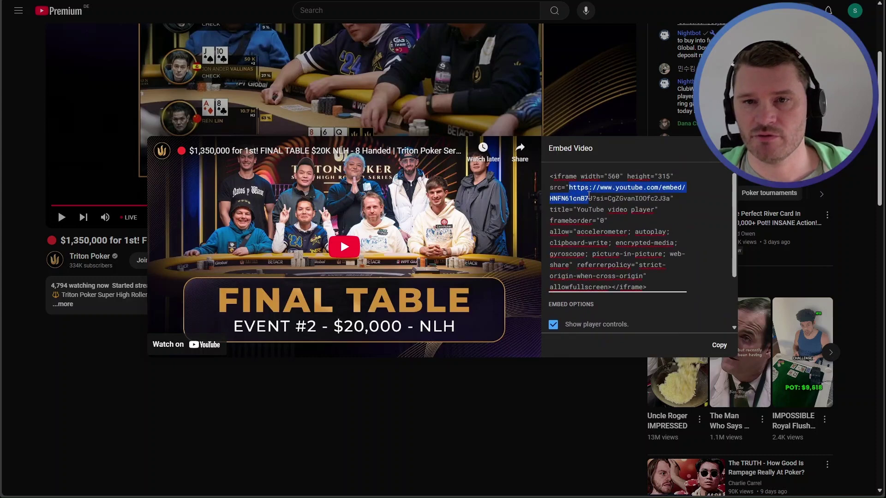
pyautogui.click(628, 202)
pyautogui.click(663, 187)
pyautogui.moveTo(662, 186); pyautogui.dragTo(687, 188)
pyautogui.click(579, 197)
pyautogui.moveTo(593, 198); pyautogui.dragTo(616, 239)
pyautogui.click(605, 197)
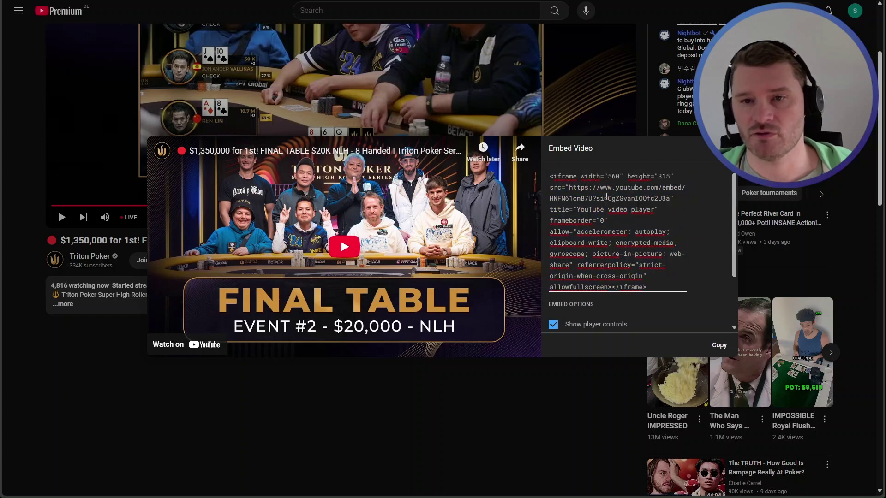
pyautogui.click(720, 148)
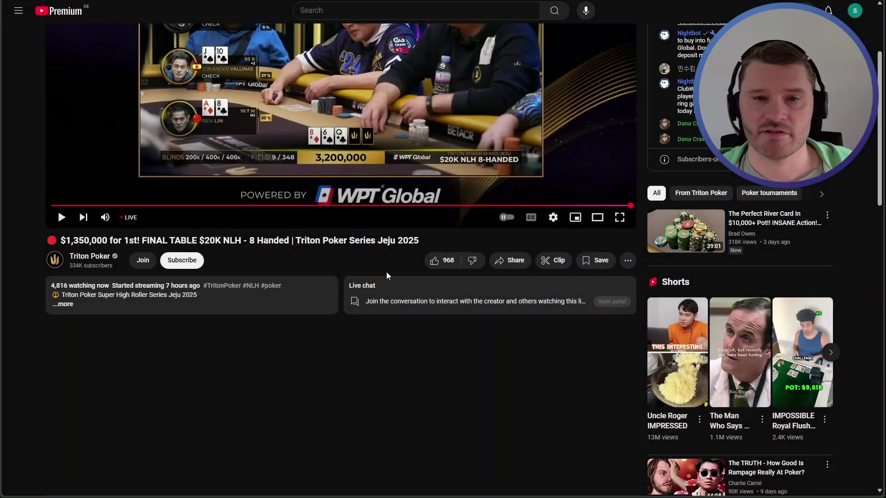
pyautogui.scroll(3, 640, 314)
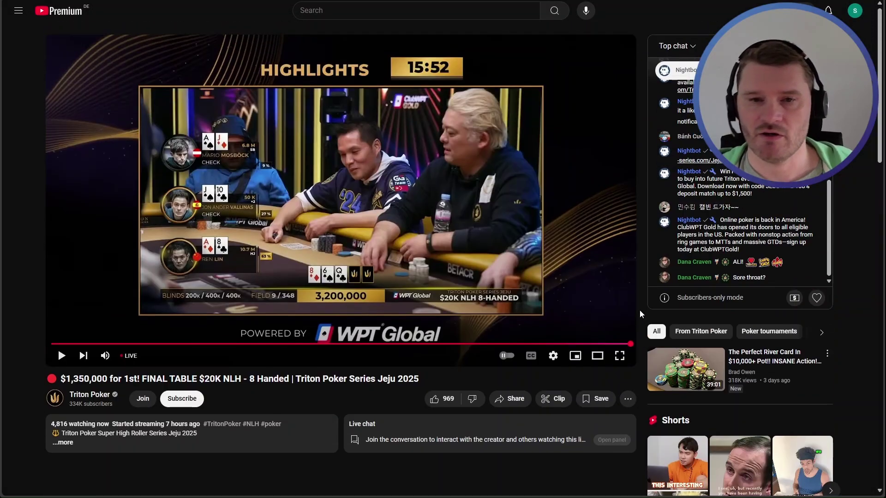
# Switch to Iframely's Spotify embed code page and examine its link field and the sample embed code.
pyautogui.hotkey('alt', 'Tab')
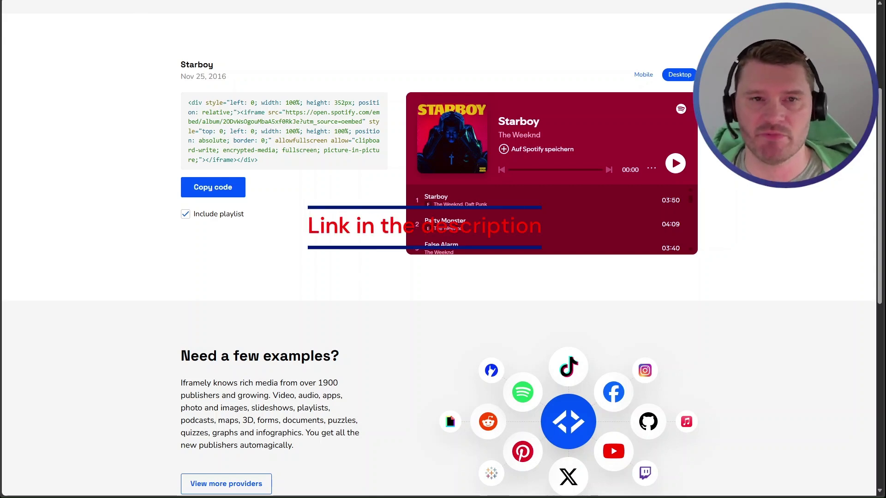
pyautogui.scroll(4, 122, 161)
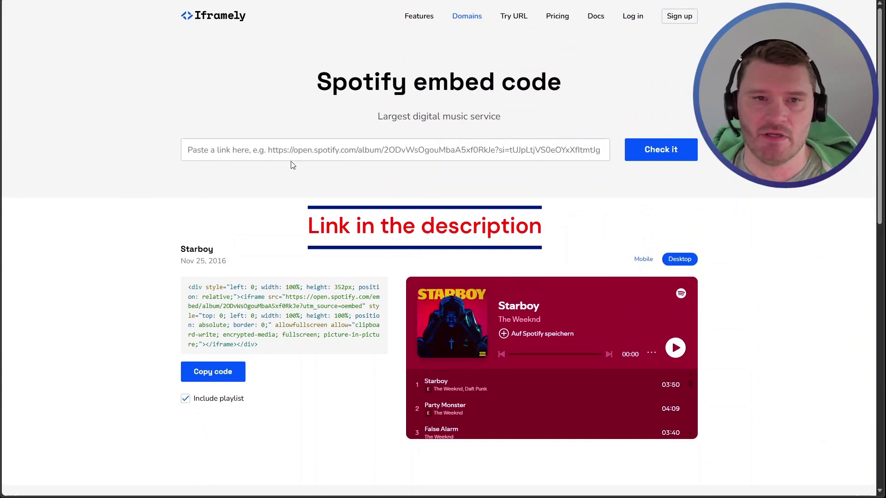
pyautogui.click(272, 150)
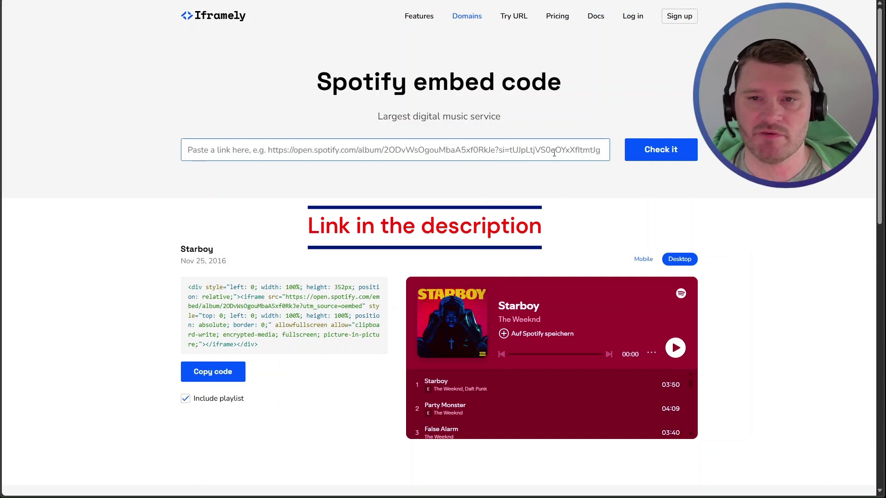
pyautogui.scroll(-1, 474, 190)
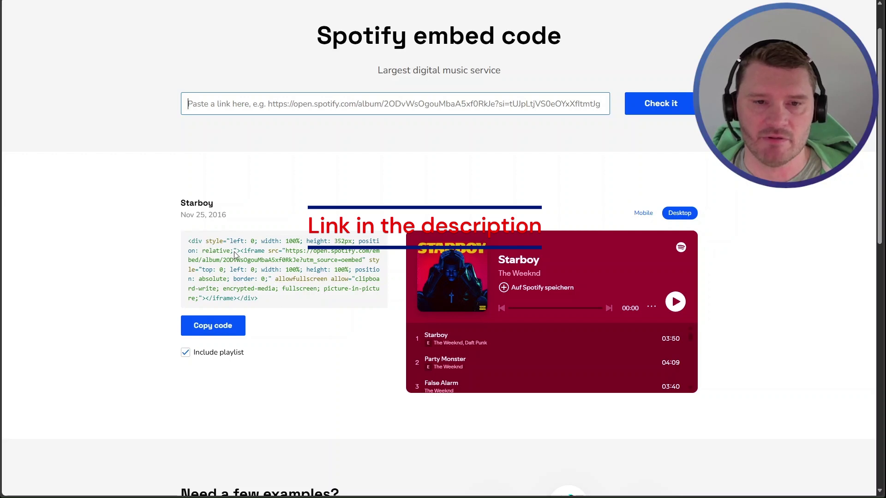
pyautogui.scroll(-2, 266, 261)
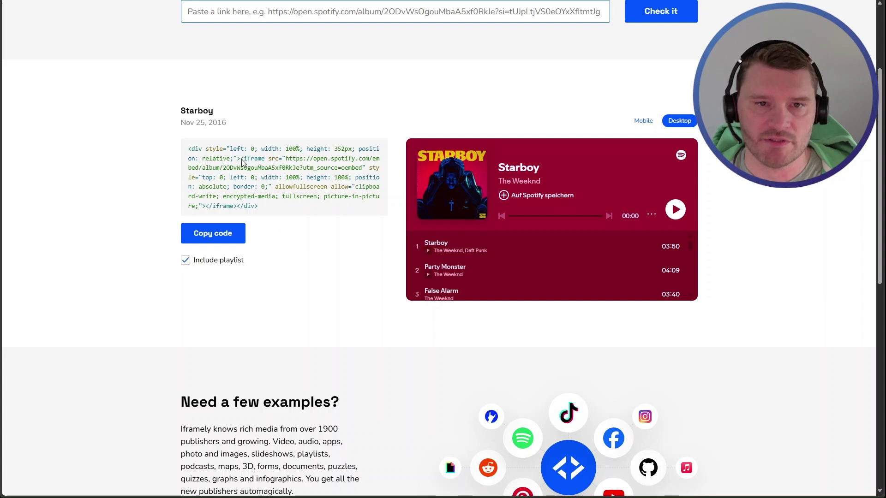
# Copy the Starboy album's embed URL from Iframely's iframe code and set it as the website component's address.
pyautogui.moveTo(241, 160); pyautogui.dragTo(364, 171)
pyautogui.click(288, 160)
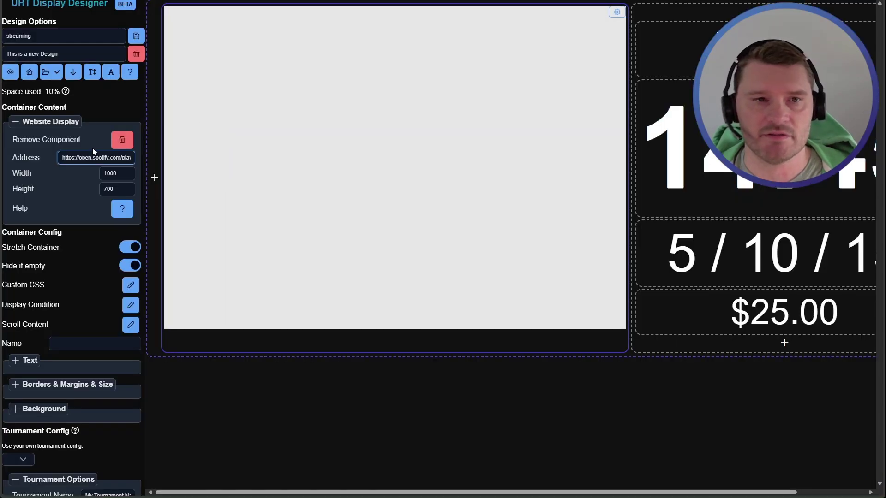
pyautogui.hotkey('ctrl', 'a')
pyautogui.hotkey('ctrl', 'v')
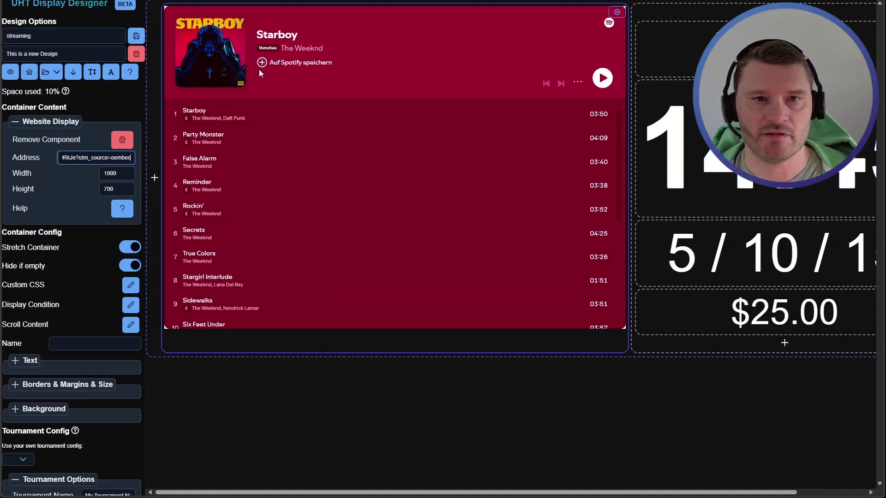
# Preview the design with autorefresh stopped, and briefly test-play the Starboy album in the embedded Spotify player.
pyautogui.click(10, 71)
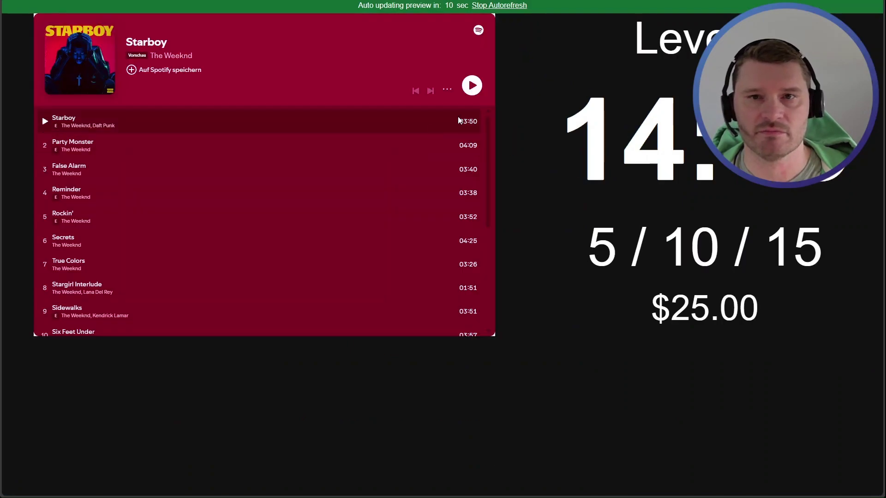
pyautogui.click(499, 6)
pyautogui.click(422, 124)
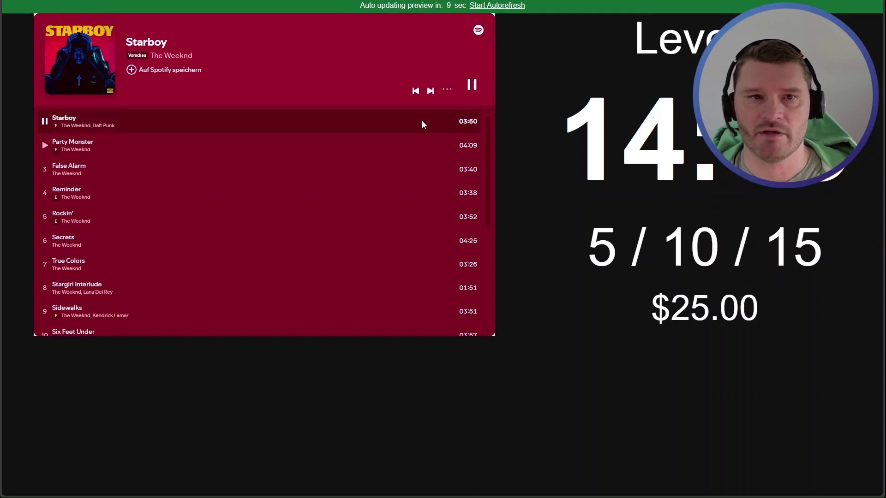
pyautogui.click(471, 84)
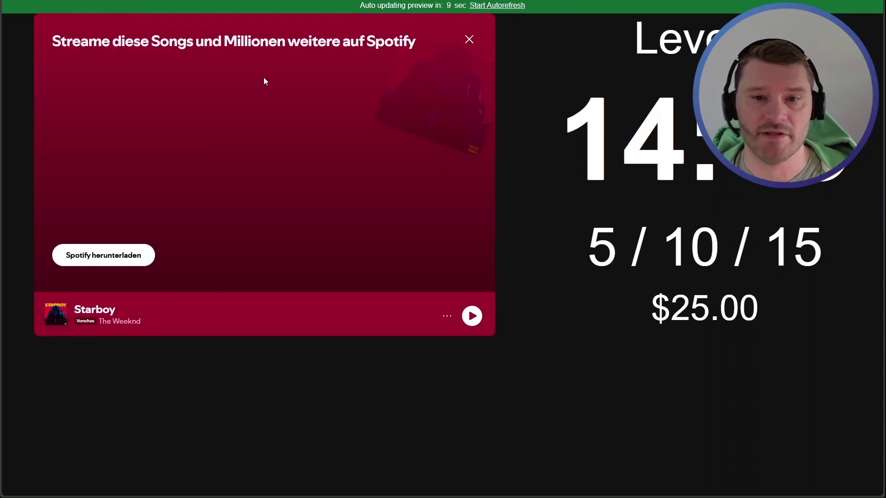
# Dismiss the Spotify overlay in the preview and examine Iframely's list of supported media domains.
pyautogui.click(469, 39)
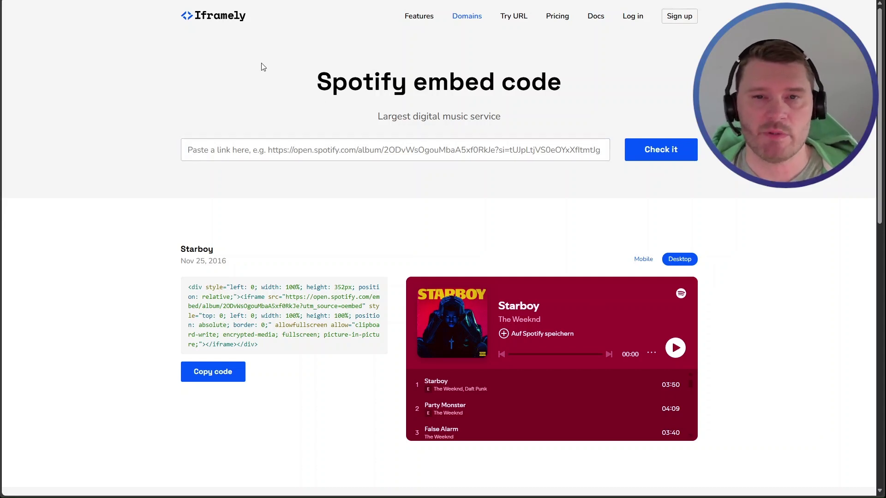
pyautogui.click(471, 22)
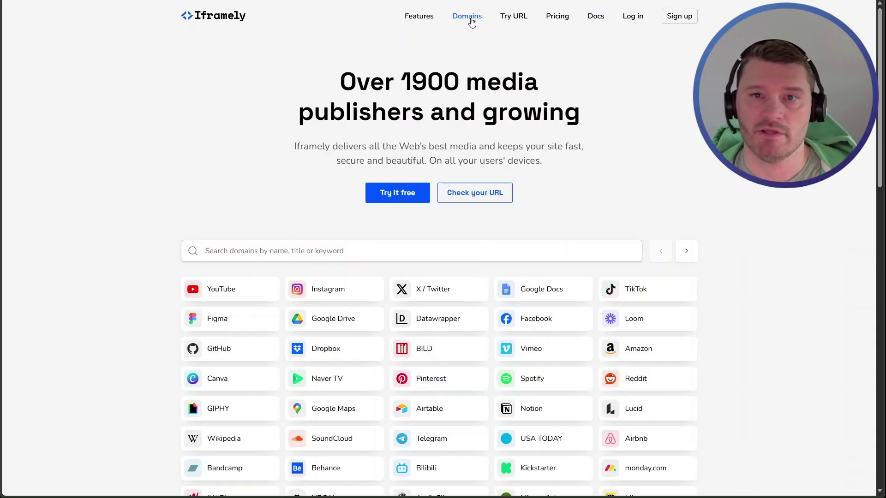
pyautogui.scroll(-3, 769, 206)
pyautogui.scroll(-3, 777, 202)
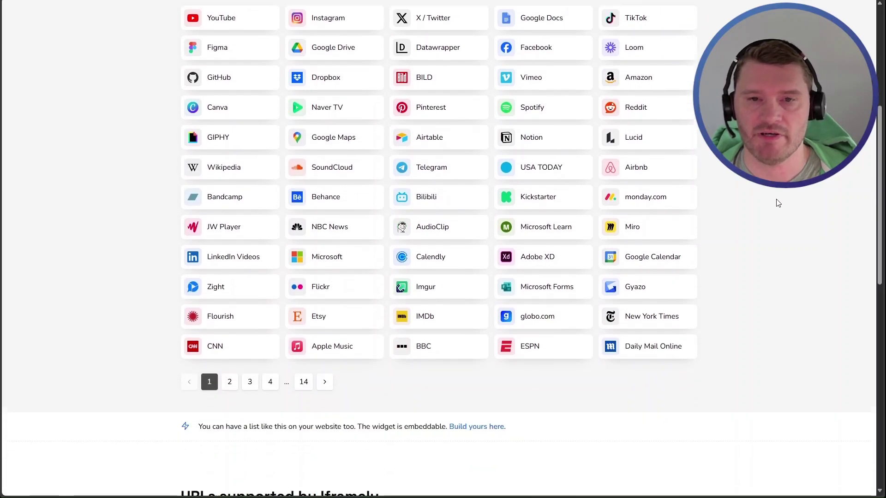
pyautogui.scroll(2, 769, 200)
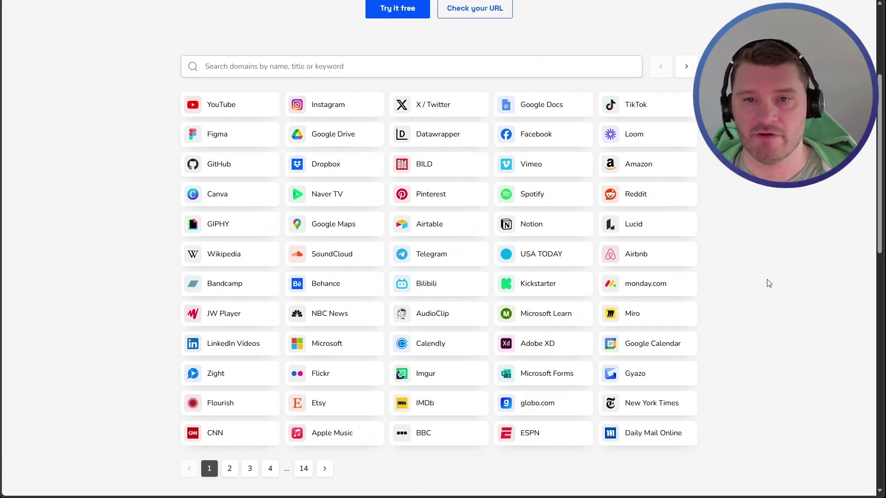
# Copy the player.vimeo.com embed URL for video 783455878 from Iframely's Vimeo sample code and set it as the website component's address.
pyautogui.click(534, 169)
pyautogui.scroll(-2, 532, 169)
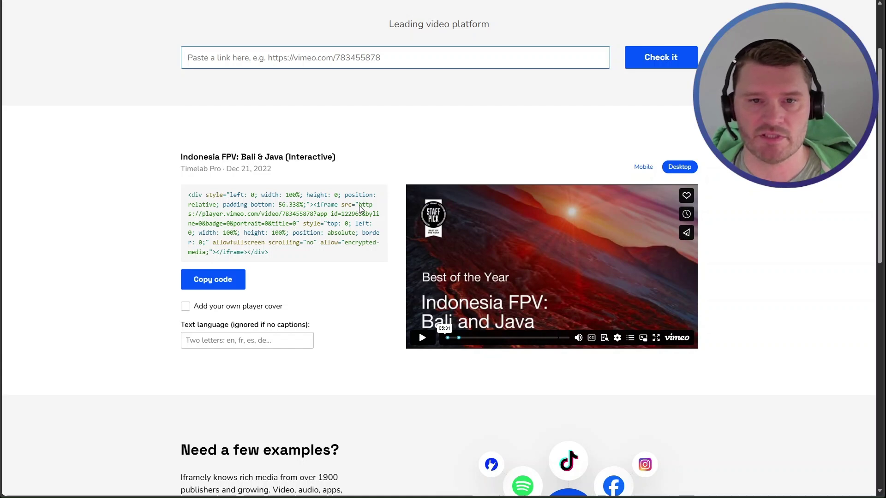
pyautogui.moveTo(359, 205); pyautogui.dragTo(297, 227)
pyautogui.hotkey('ctrl', 'c')
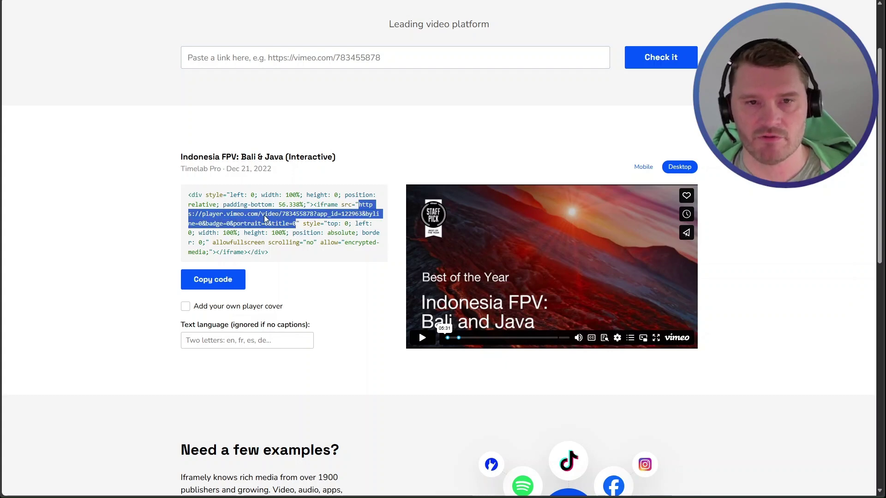
pyautogui.hotkey('alt', 'Tab')
pyautogui.tripleClick(88, 157)
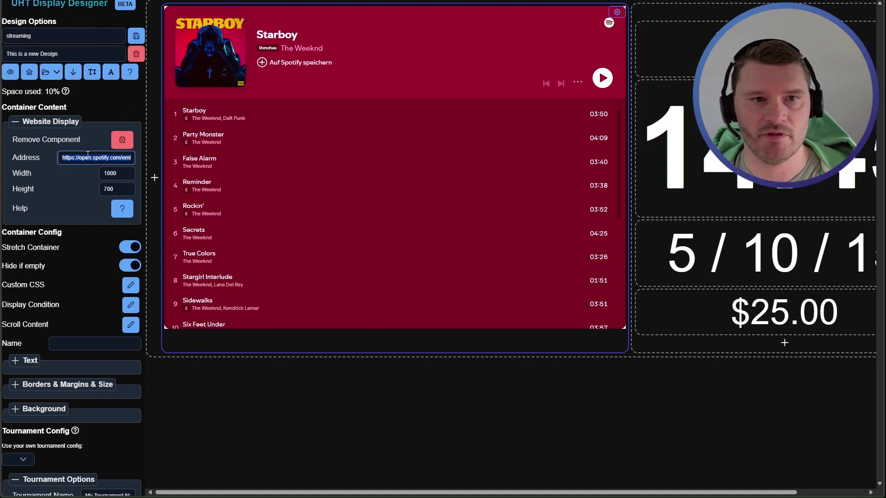
pyautogui.hotkey('ctrl', 'v')
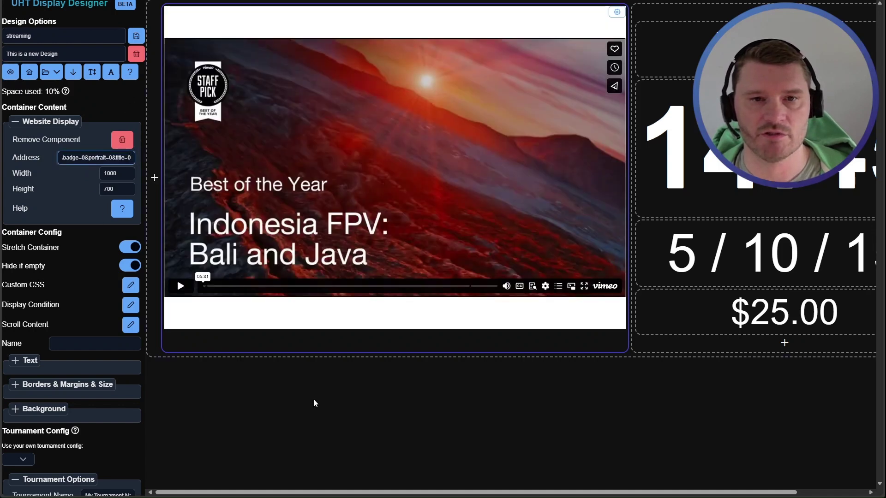
pyautogui.click(336, 396)
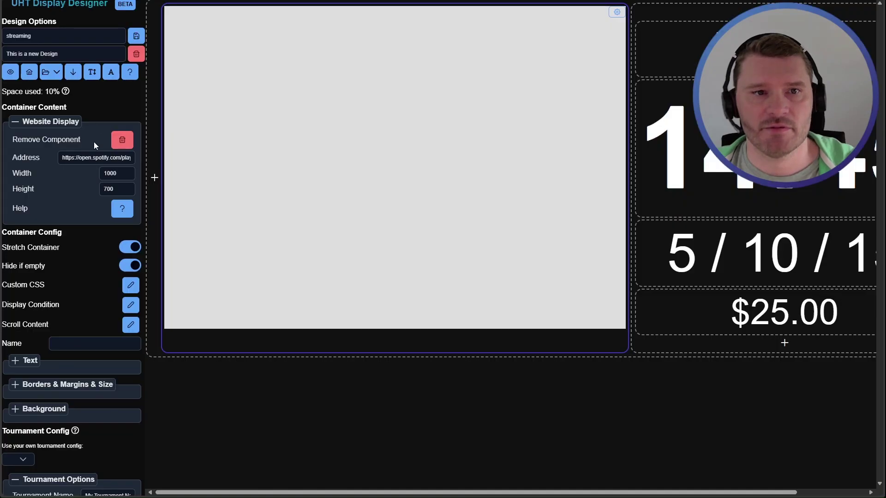
# Replace the website component's address with the n-tv.de 24-hour livestream page URL ending in article9511936.html.
pyautogui.click(101, 156)
pyautogui.hotkey('ctrl', 'a')
pyautogui.hotkey('ctrl', 'v')
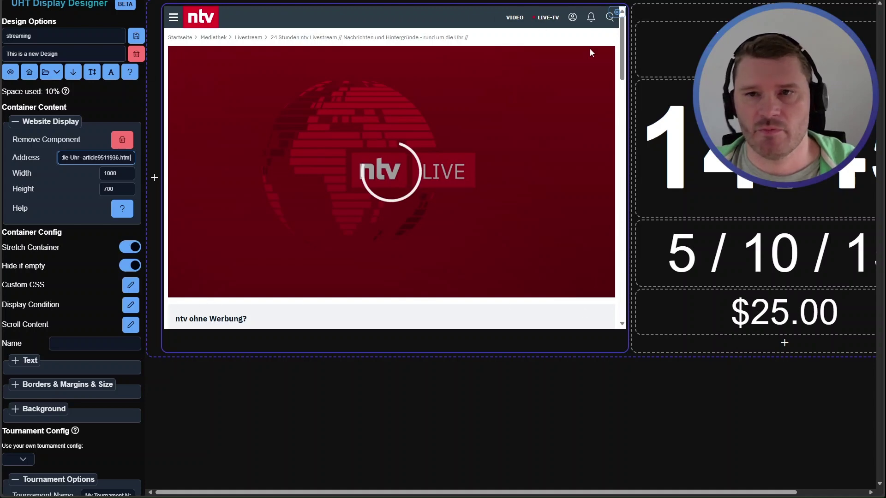
# Save the streaming design and open the tournament display that uses it.
pyautogui.click(136, 37)
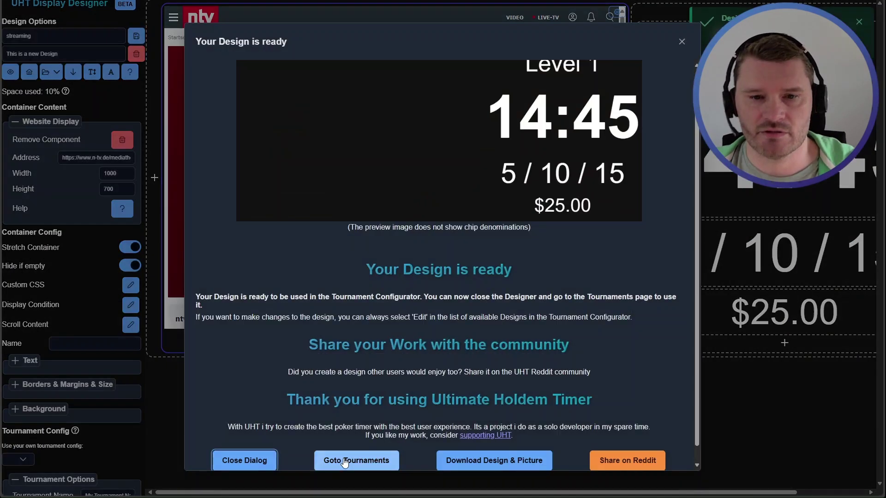
pyautogui.click(344, 461)
pyautogui.click(554, 201)
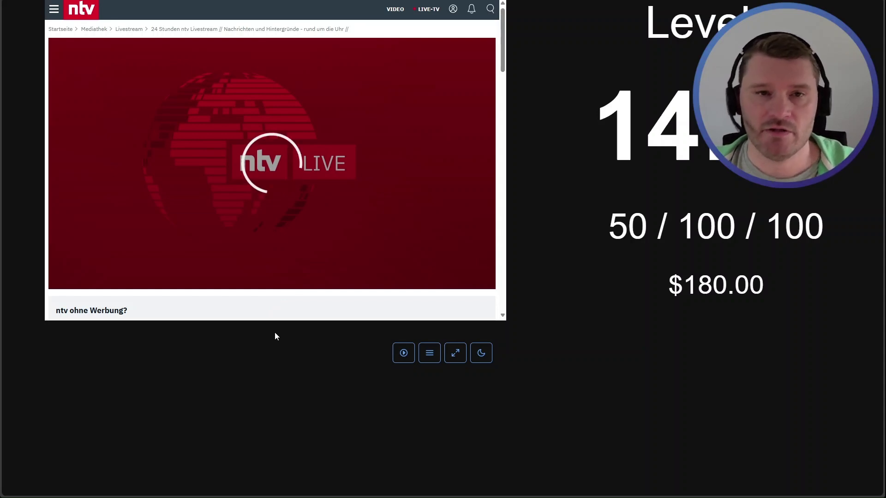
# Inspect the embedded ntv page with the developer tools and delete its navigation bar and the empty header element.
pyautogui.press('F12')
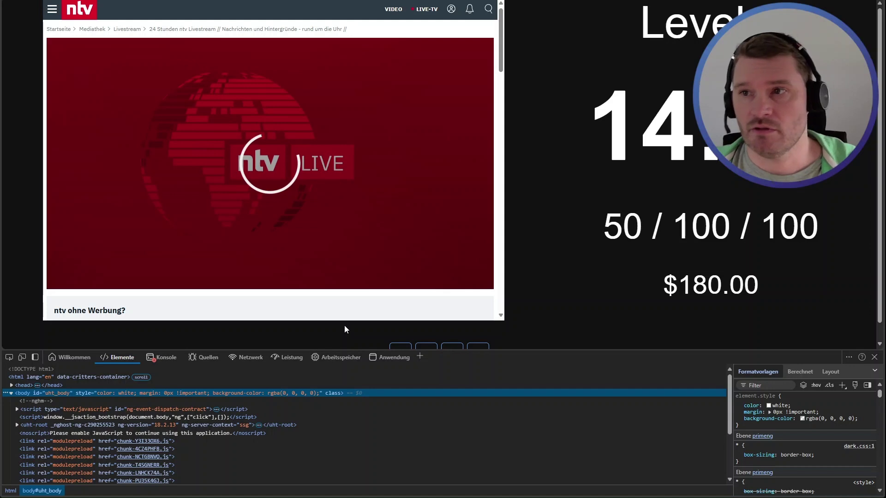
pyautogui.click(9, 358)
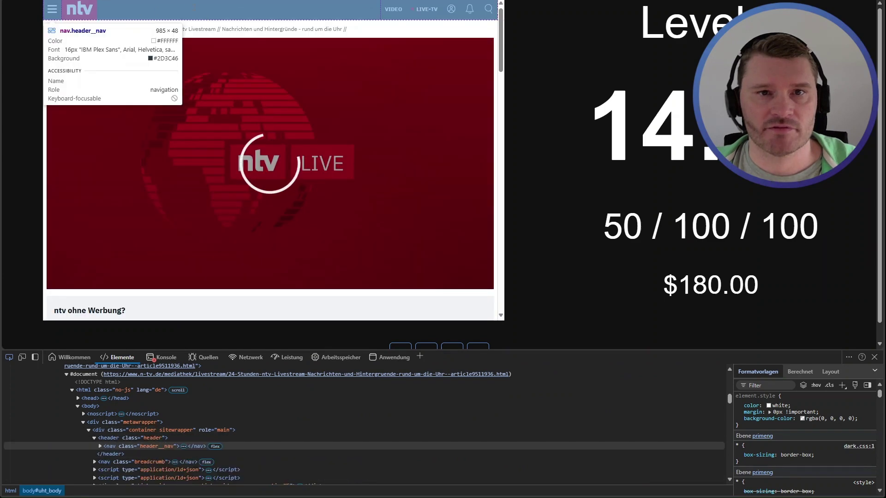
pyautogui.click(267, 9)
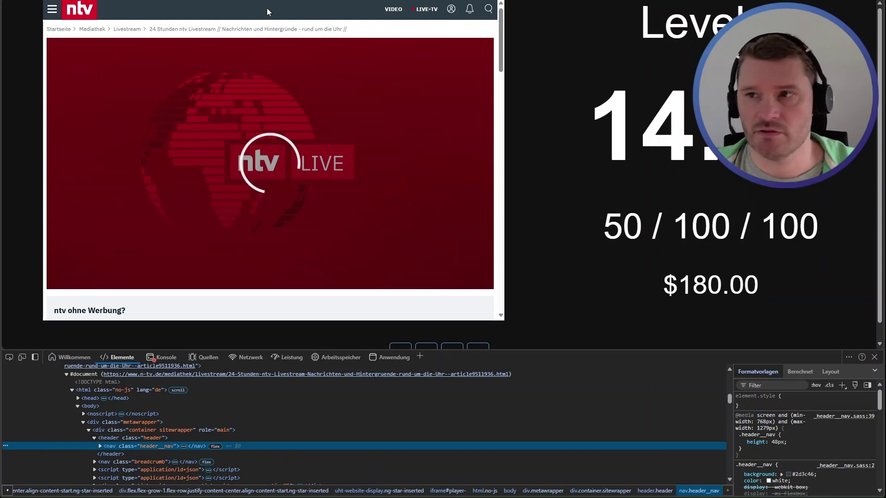
pyautogui.press('Delete')
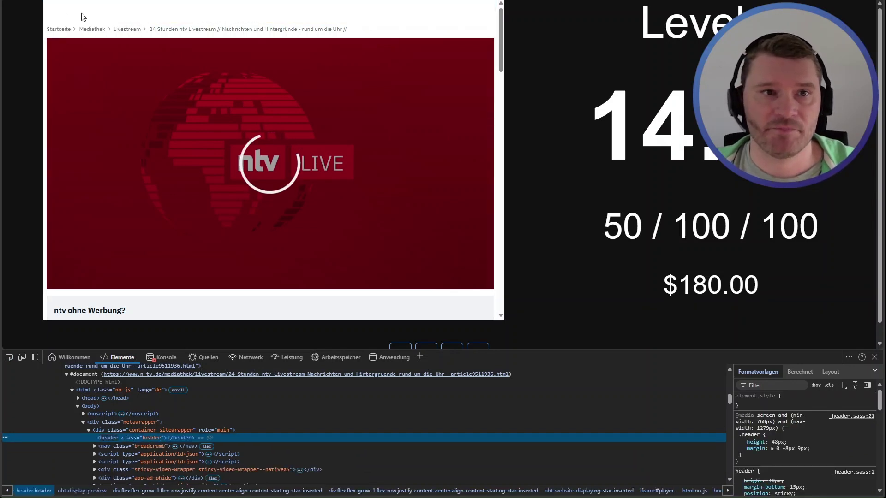
pyautogui.click(9, 357)
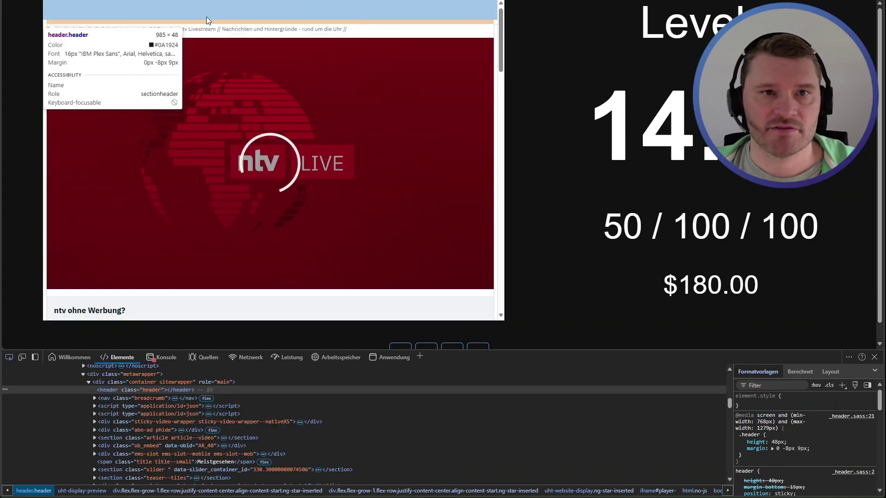
pyautogui.click(210, 21)
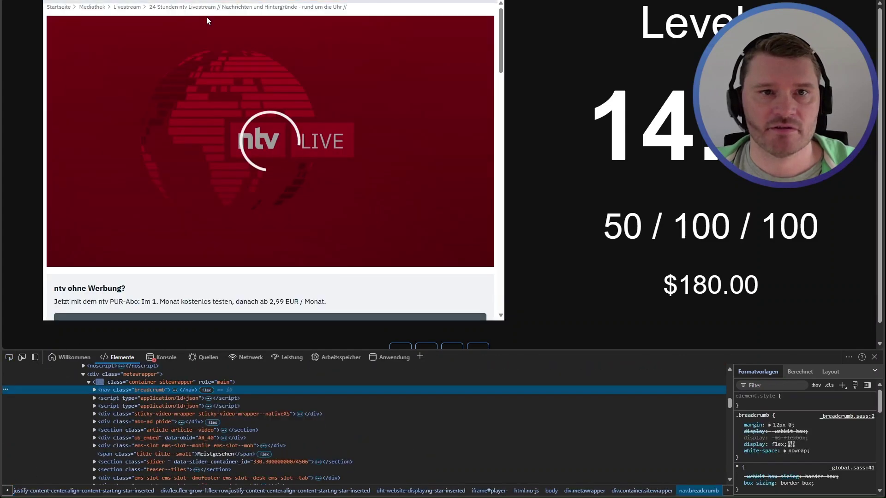
# Delete the breadcrumb navigation above the ntv video and the "ntv ohne Werbung?" subscription block below it.
pyautogui.click(9, 357)
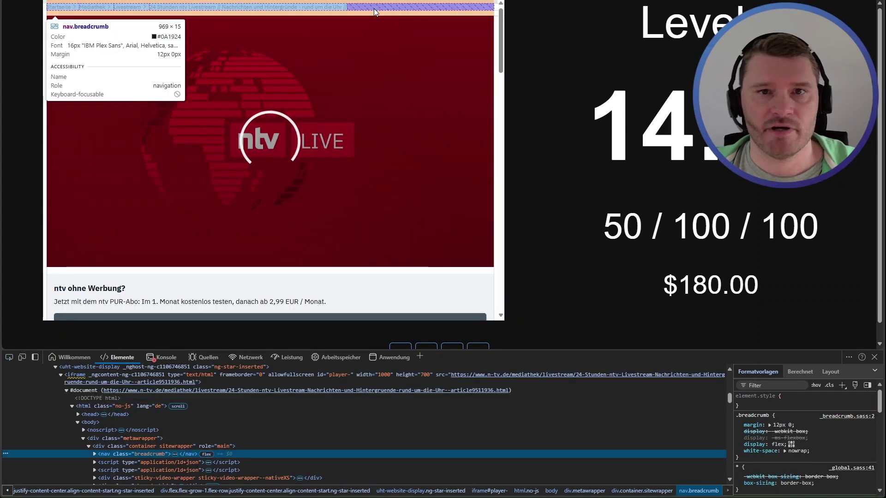
pyautogui.click(375, 12)
pyautogui.press('Delete')
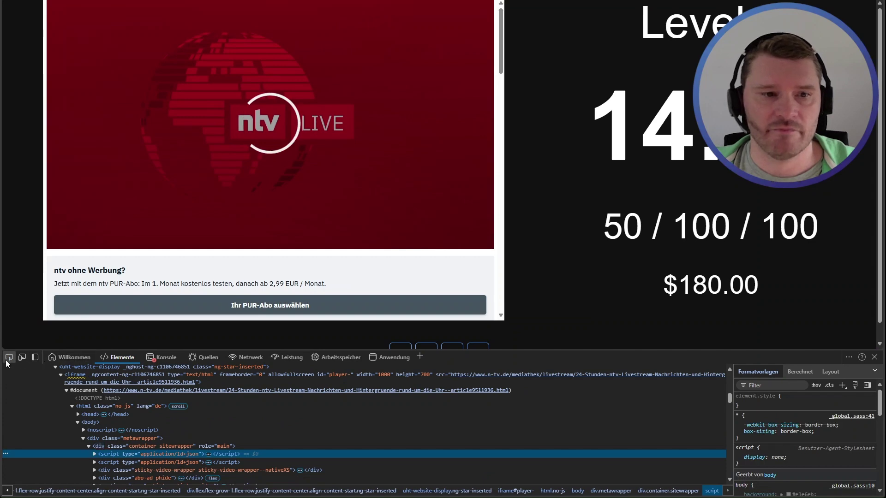
pyautogui.hotkey('ctrl', 'shift', 'c')
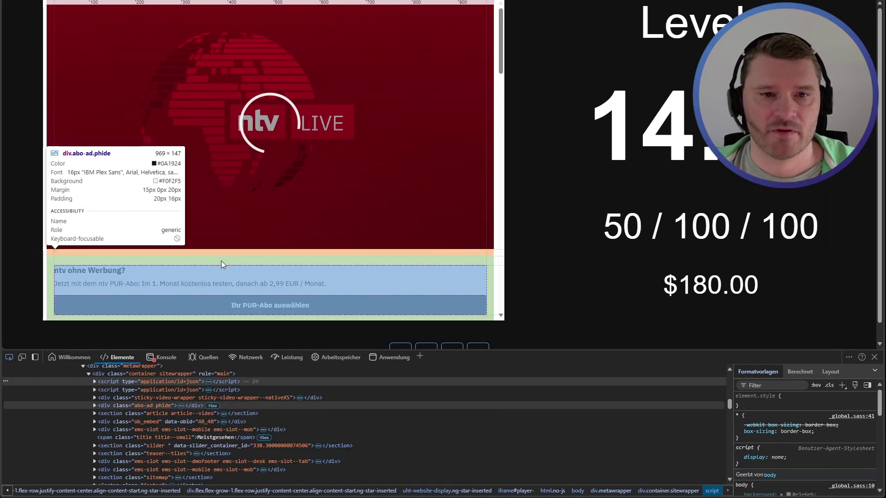
pyautogui.click(222, 264)
pyautogui.press('Delete')
# Delete the article row with the livestream heading, description and share icons below the ntv video, and close the developer tools.
pyautogui.hotkey('ctrl', 'shift', 'c')
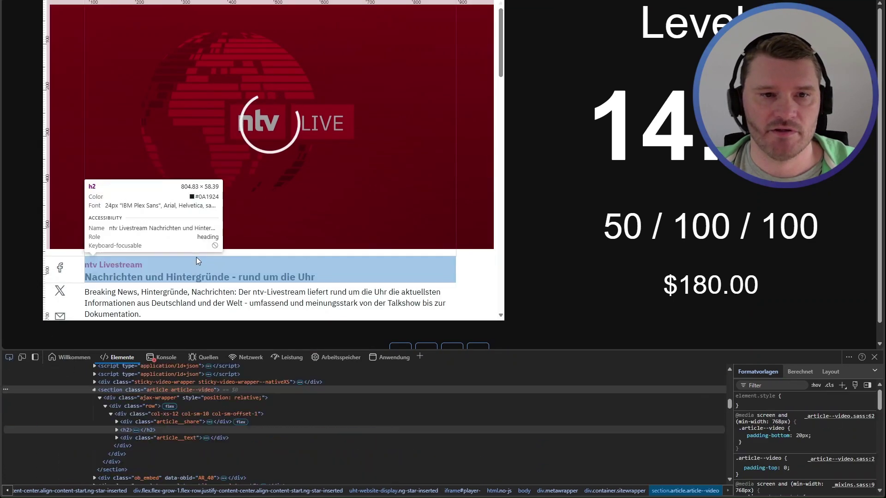
pyautogui.click(200, 261)
pyautogui.hotkey('ctrl', 'shift', 'c')
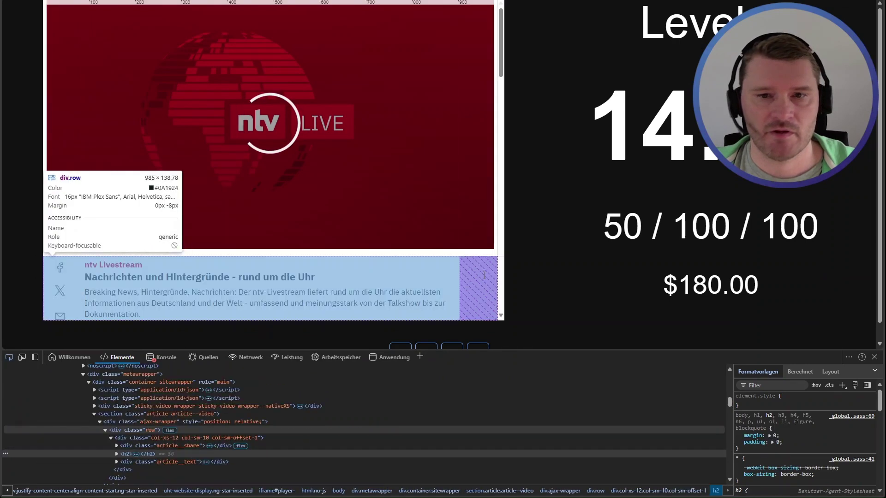
pyautogui.click(482, 276)
pyautogui.press('Delete')
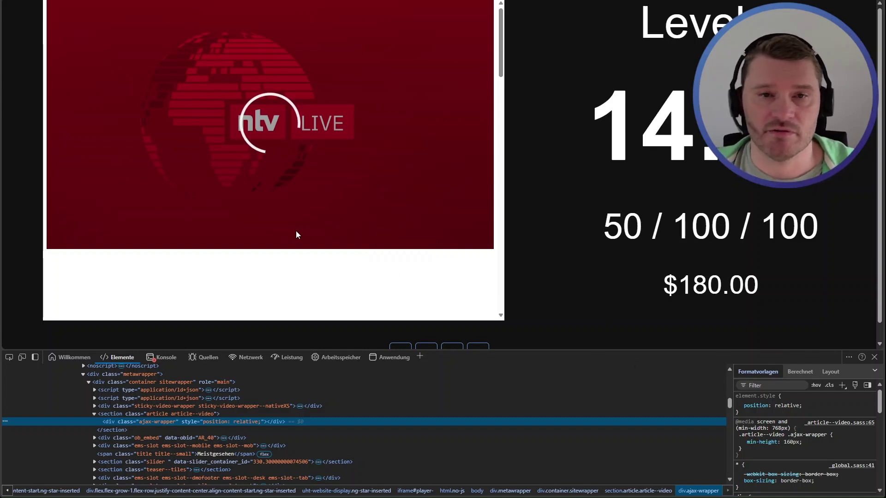
pyautogui.press('F12')
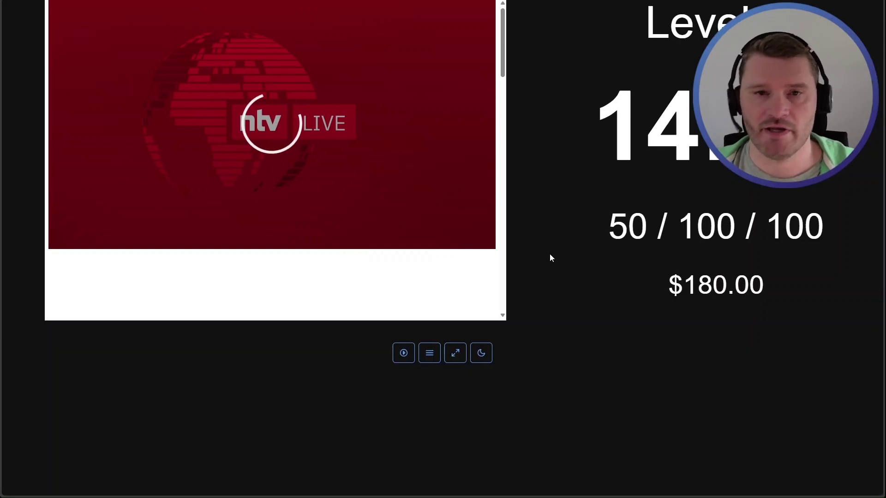